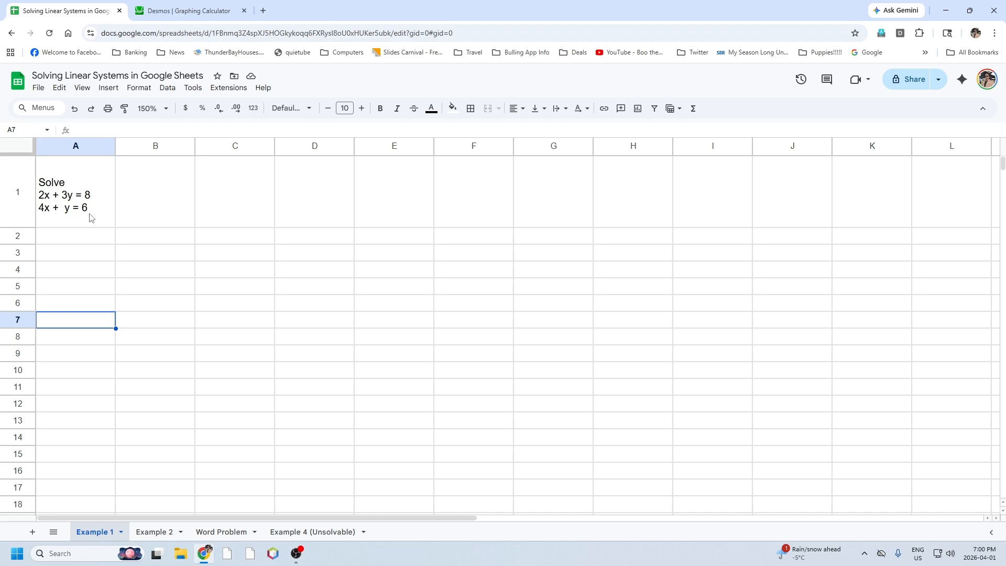
Enter the first equation's coefficients and constant, 2, 3 and 8, in cells A2 to C2.
left_click(73, 241)
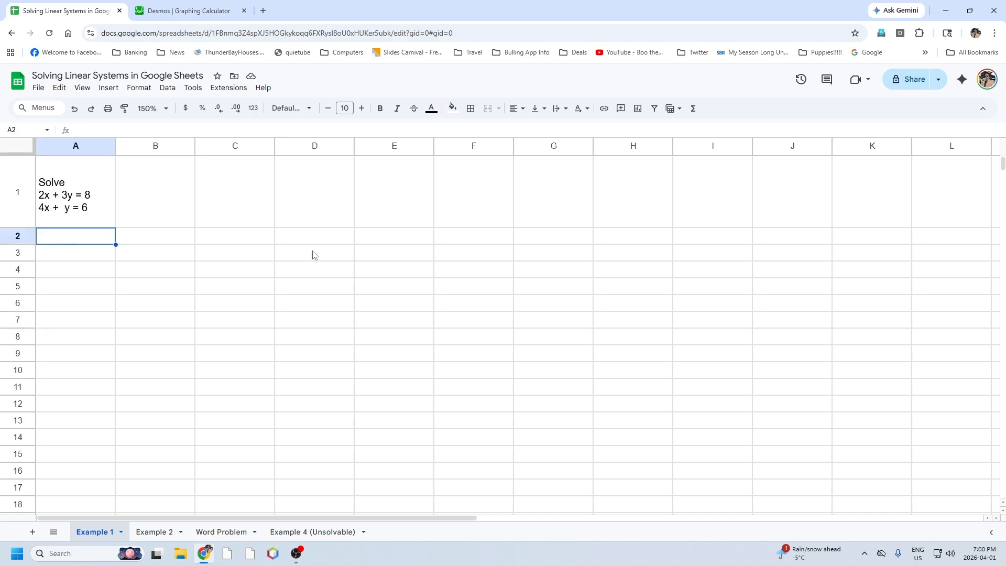
type("2")
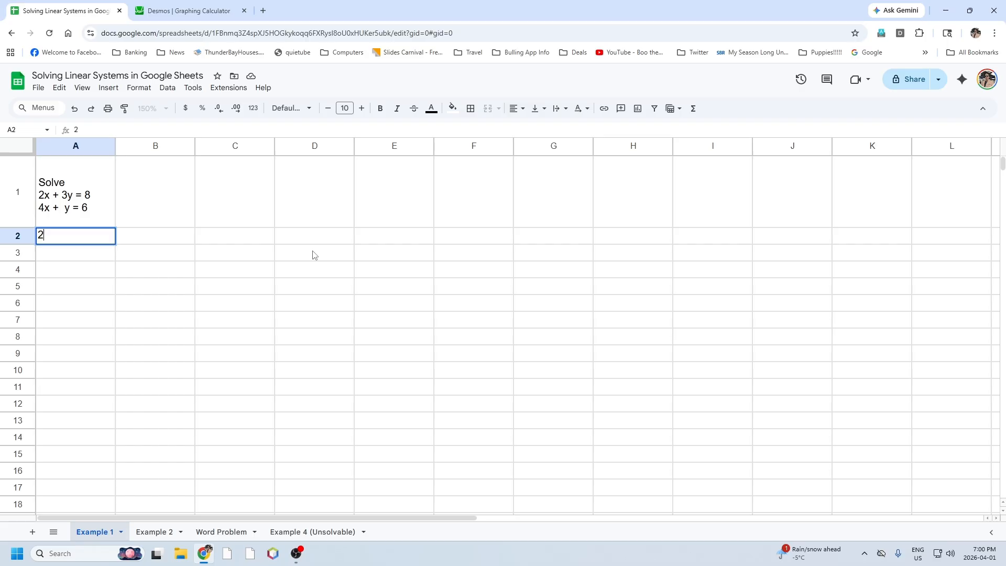
key("Tab")
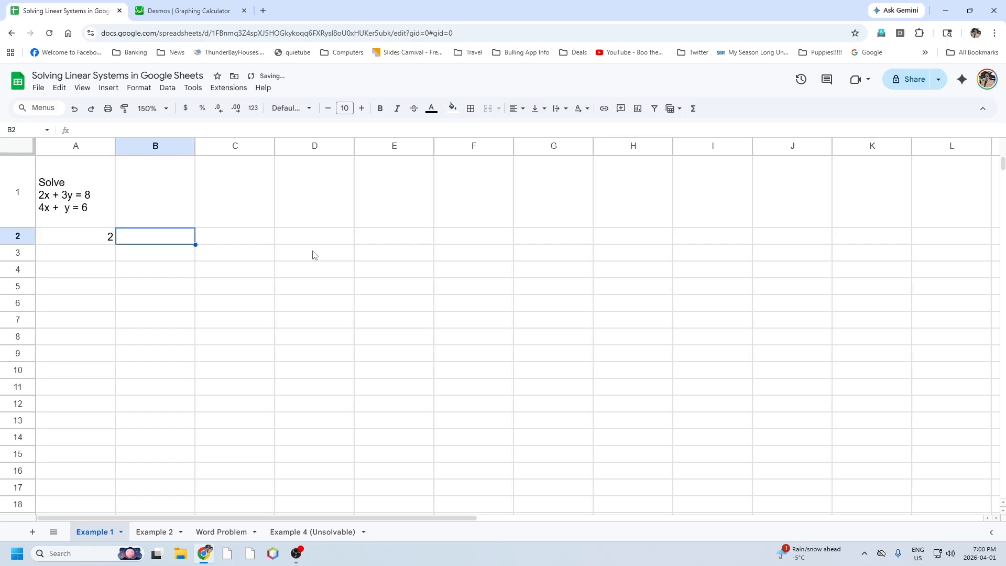
type("3")
key("Tab")
type("8")
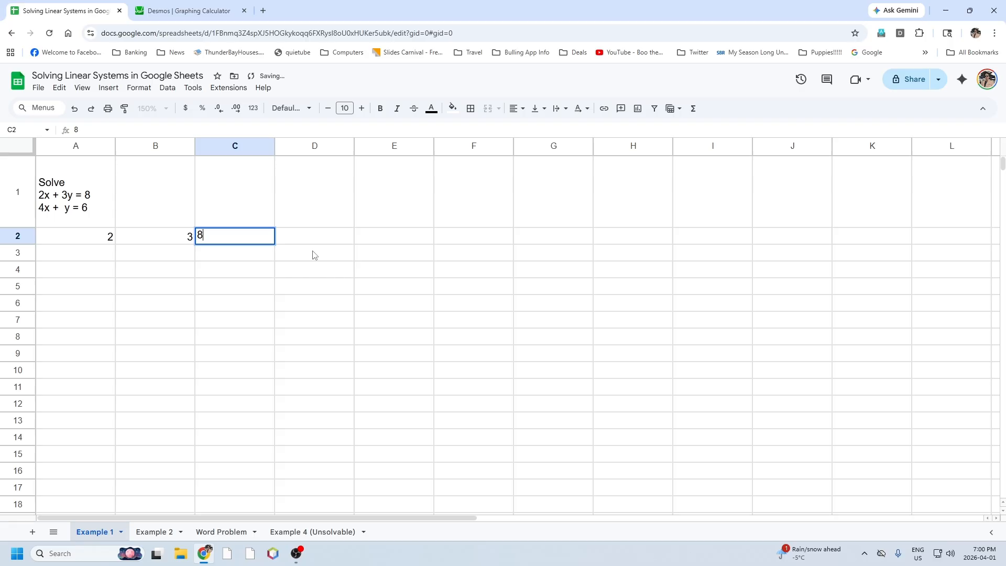
key("Return")
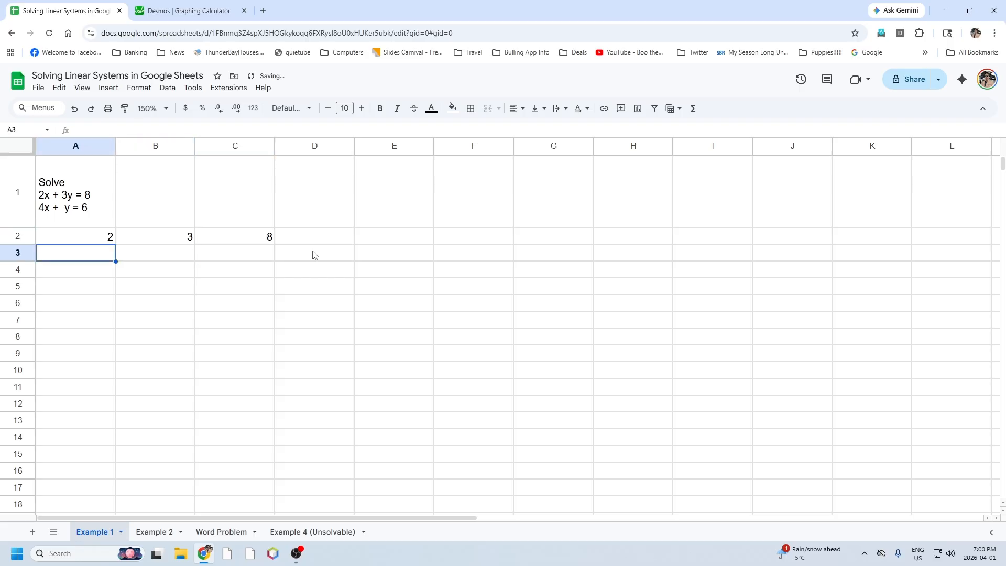
Enter the second equation's coefficients and constant, 4, 1 and 6, in cells A3 to C3.
type("4")
key("Tab")
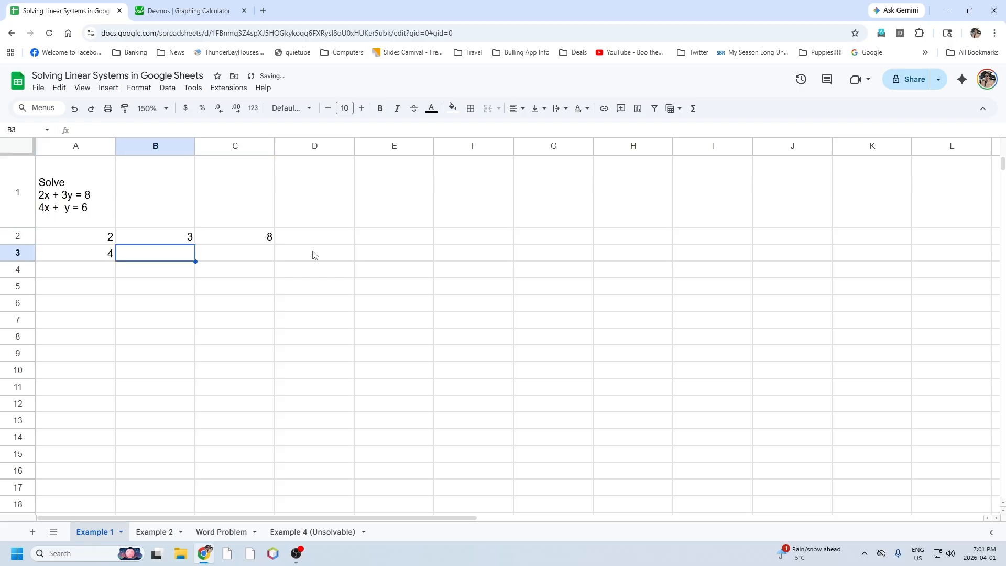
type("1")
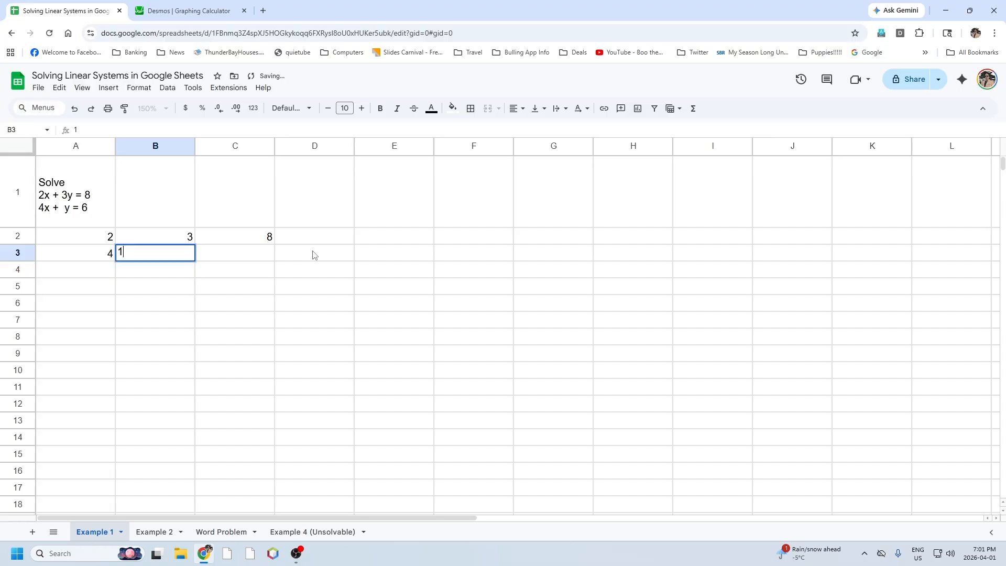
key("Tab")
type("6")
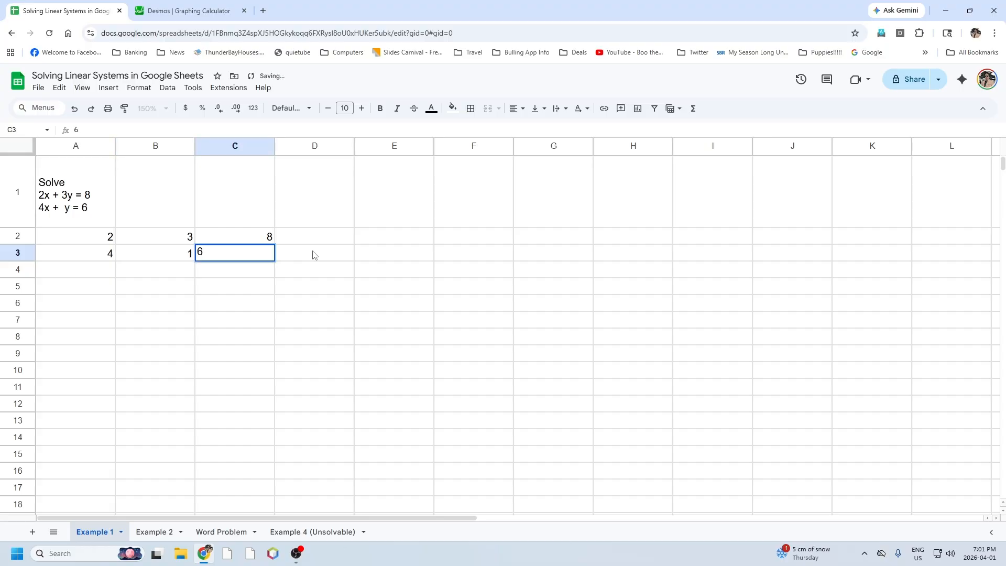
key("Tab")
key("Down")
key("Down")
key("Left")
key("Right")
key("Right")
key("Up")
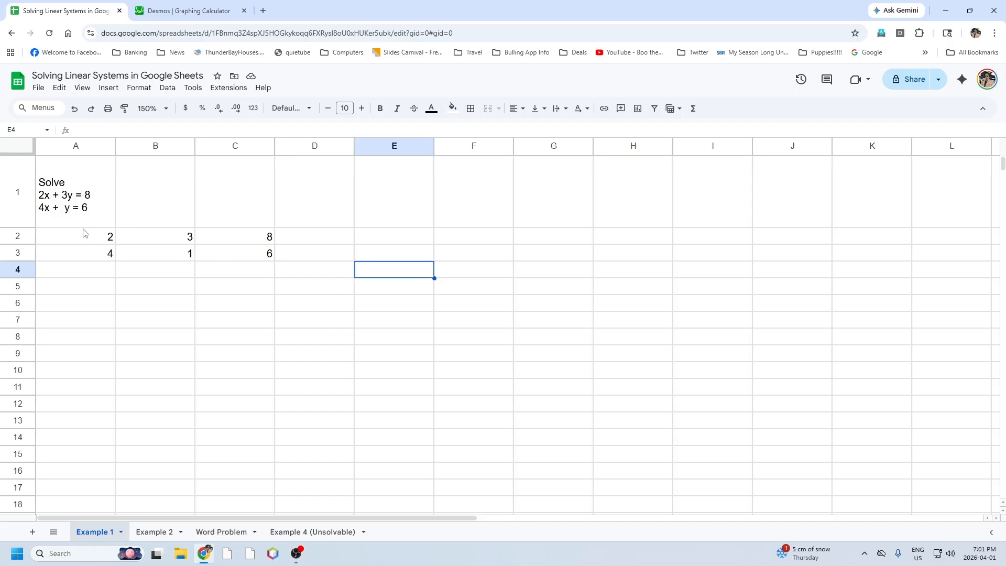
Solve the system in E2:E3 with the formula =MMULT(MINVERSE(A2:B3),C2:C3).
left_click_drag(388, 237, 389, 254)
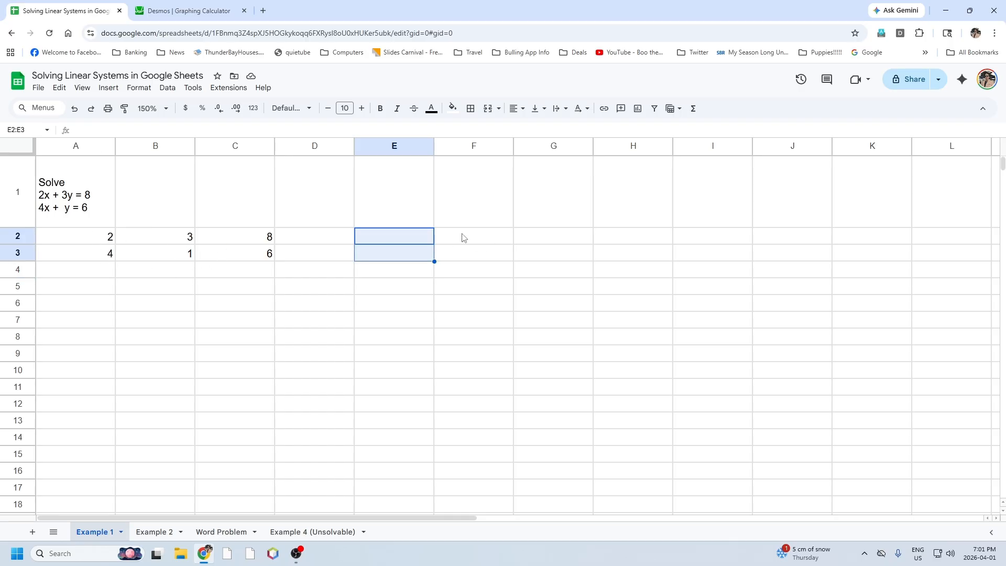
left_click(111, 129)
type("=")
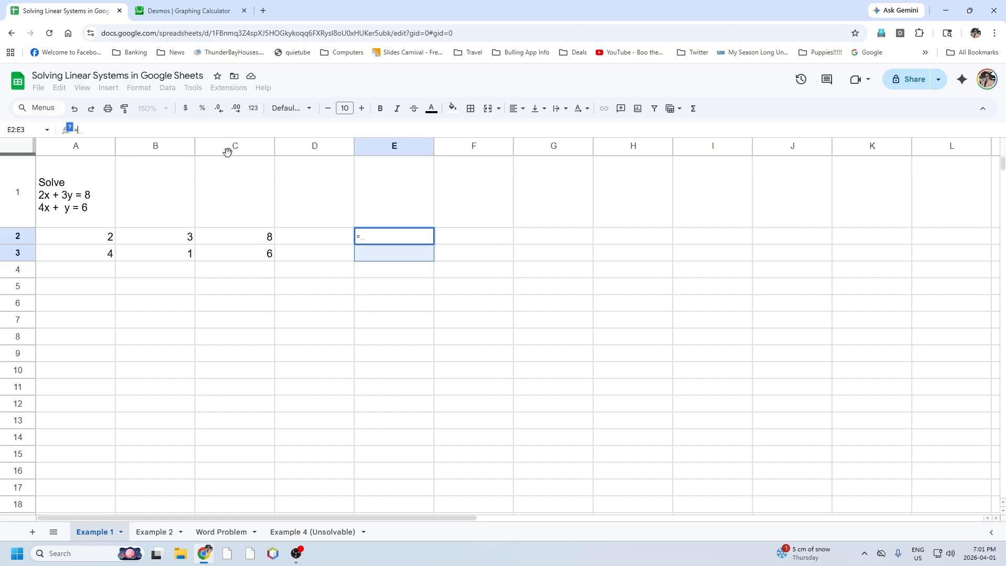
type("mmult")
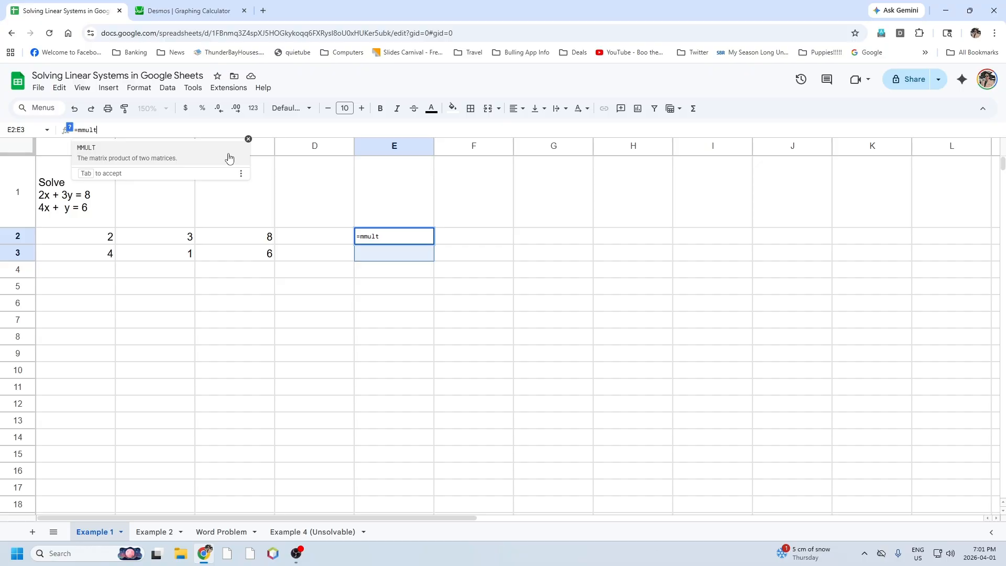
left_click(229, 158)
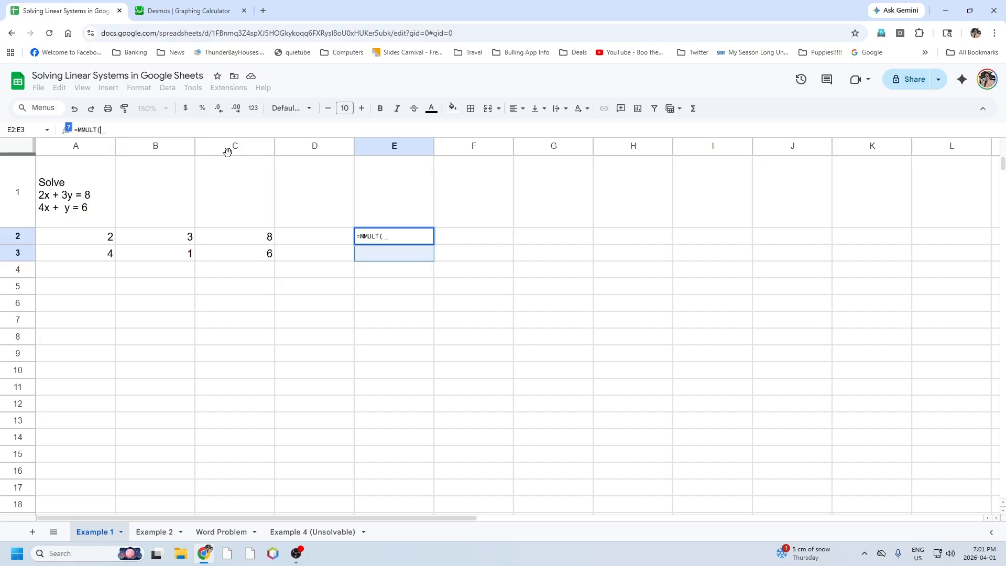
type("minv")
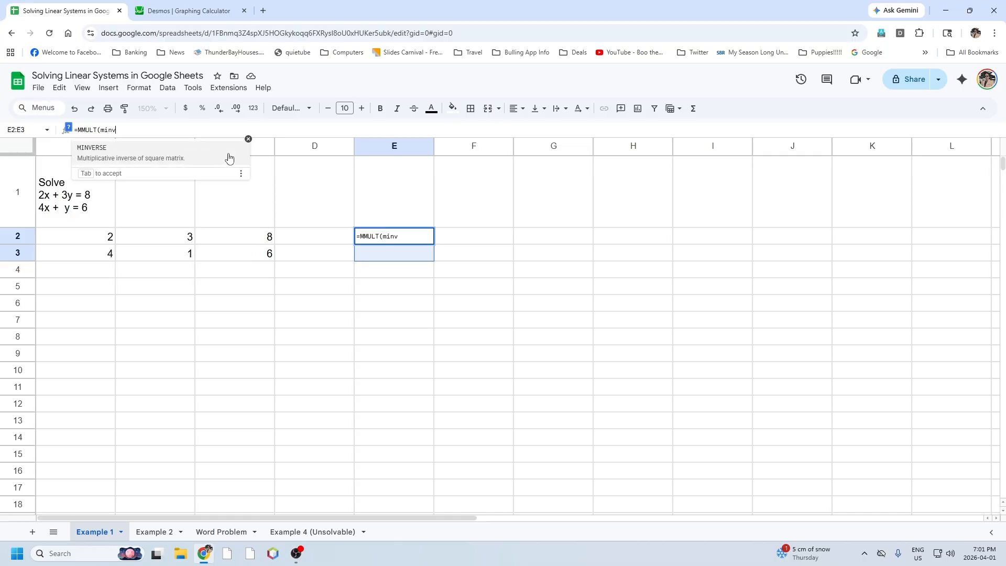
left_click(228, 152)
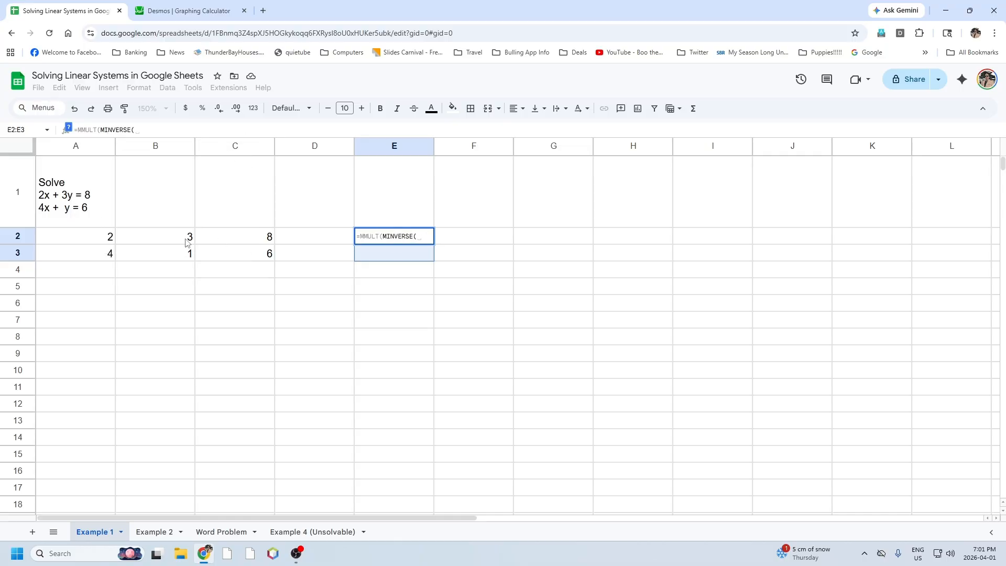
left_click_drag(86, 239, 135, 258)
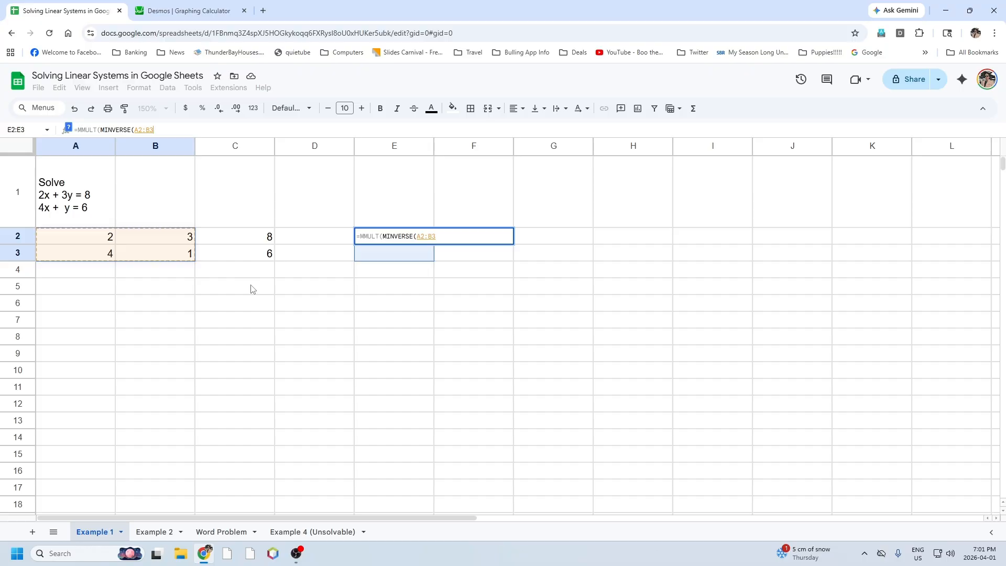
type("),")
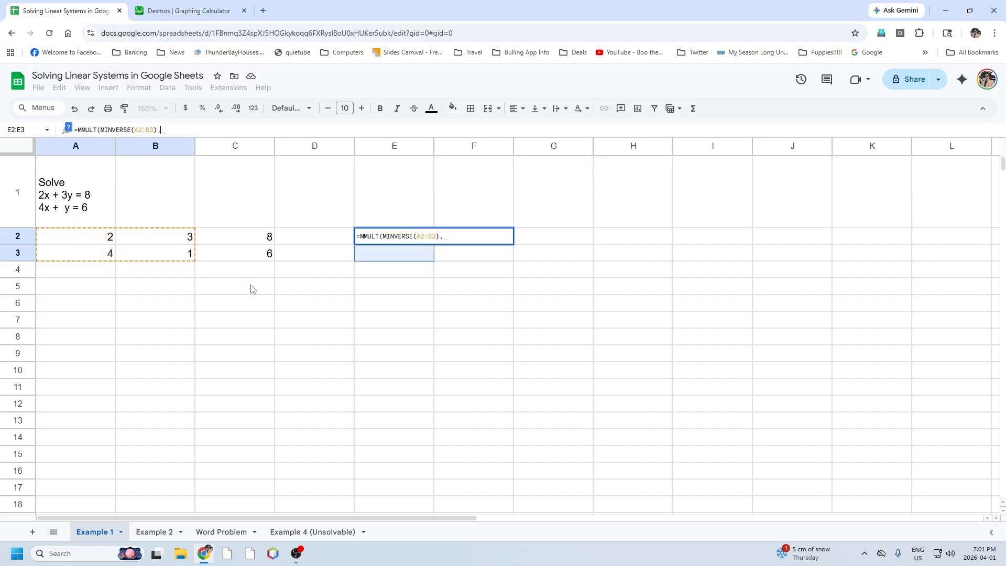
left_click_drag(251, 235, 247, 253)
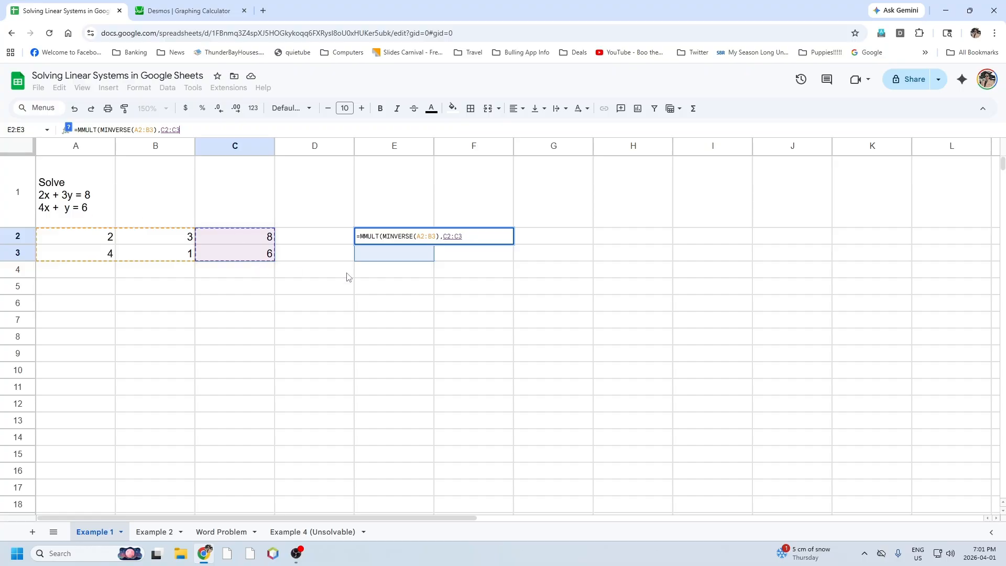
type(")")
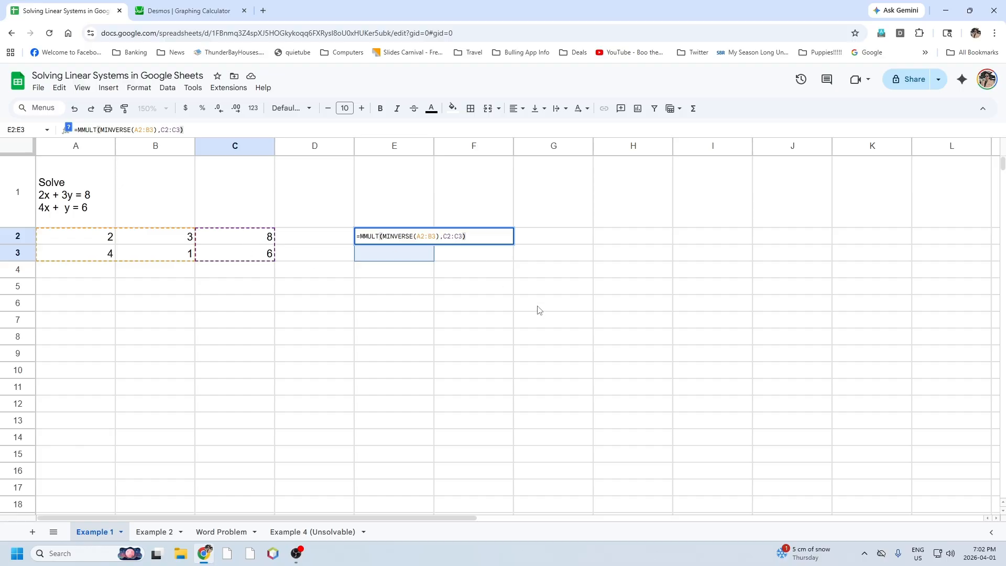
key("Return")
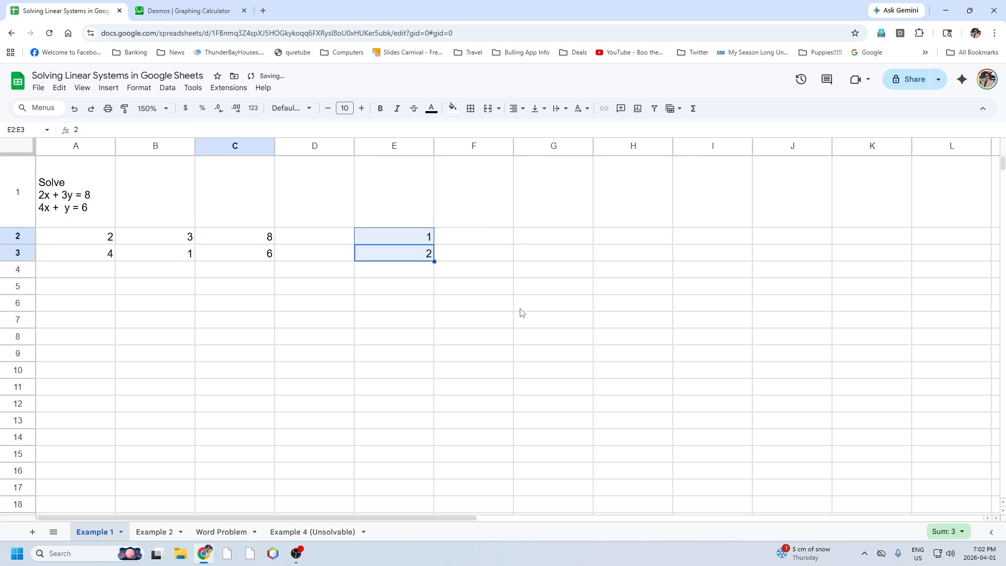
Label the two solution values by entering X in F2 and Y in F3.
left_click(469, 237)
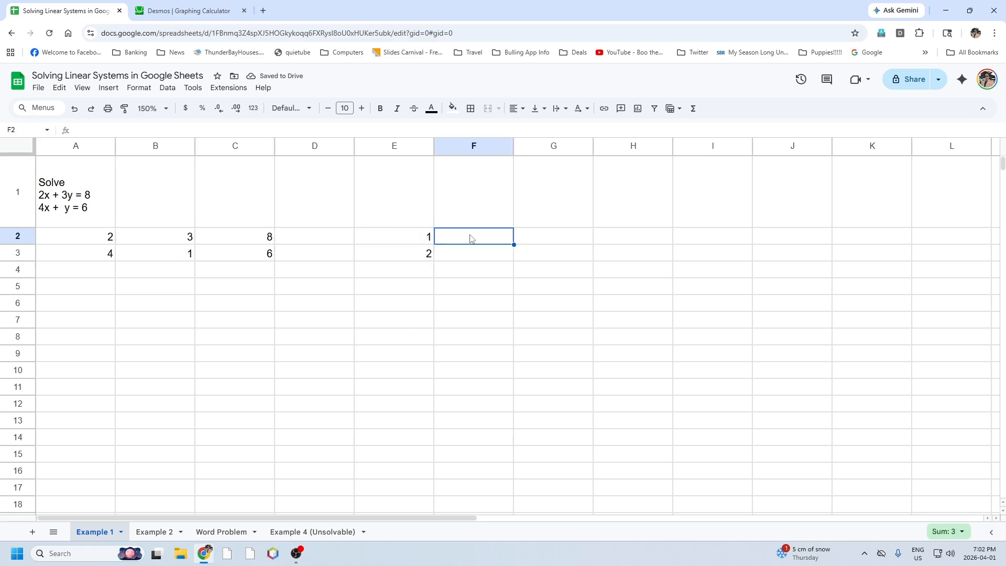
type("X")
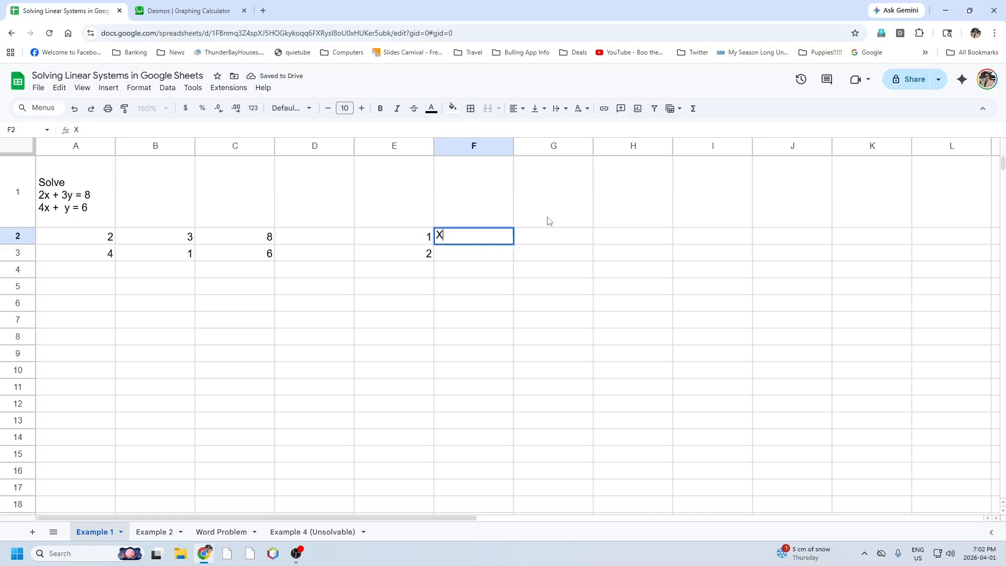
key("Return")
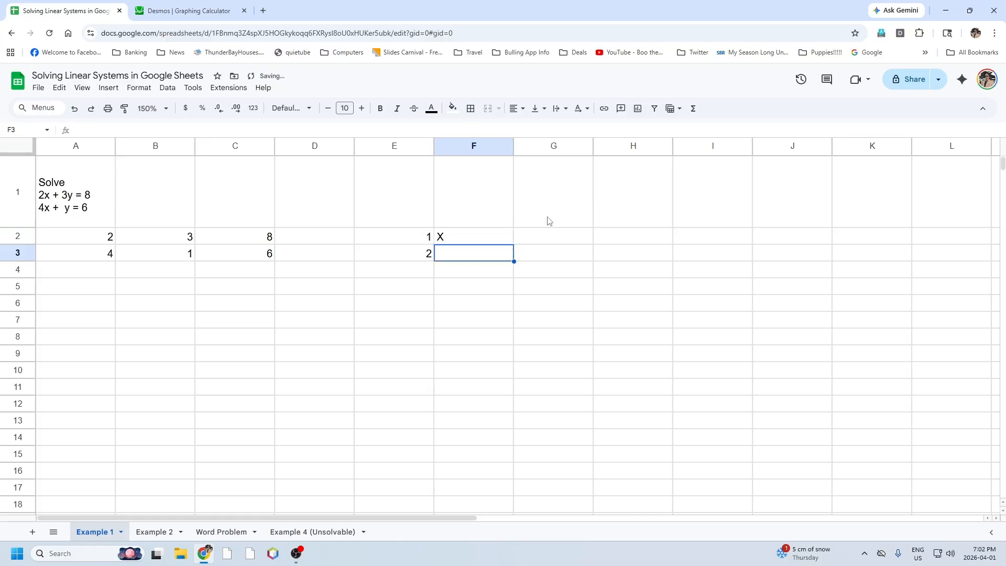
type("Y")
key("Return")
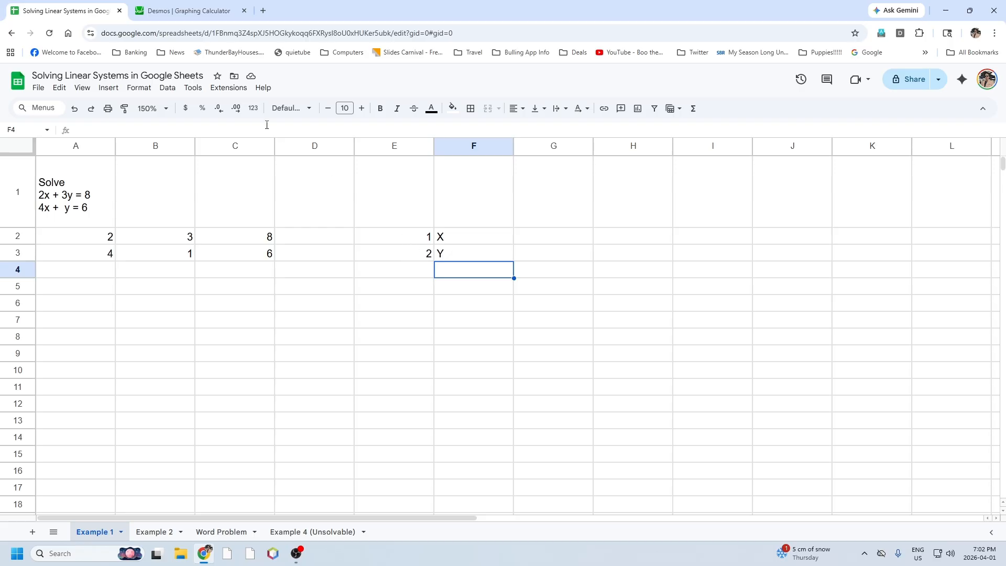
Switch to the Desmos graphing calculator and graph the equation 2x + 3y = 8.
left_click(186, 10)
left_click(102, 131)
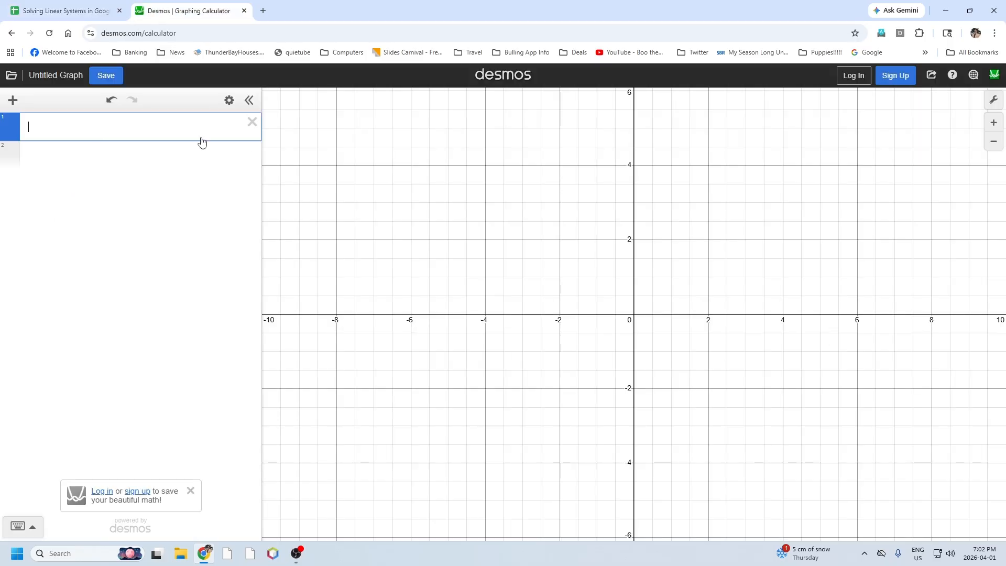
type("2x ")
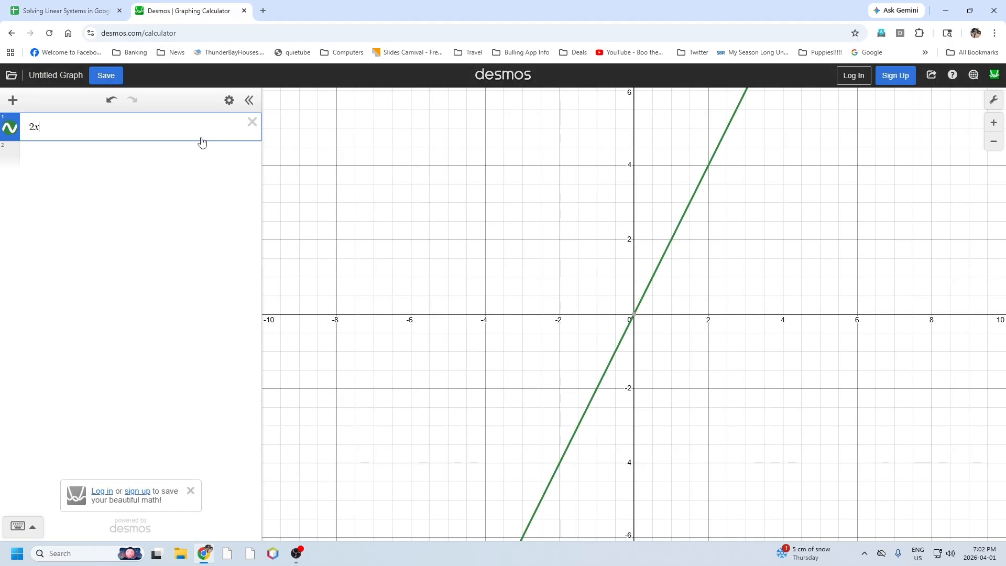
type("+ ")
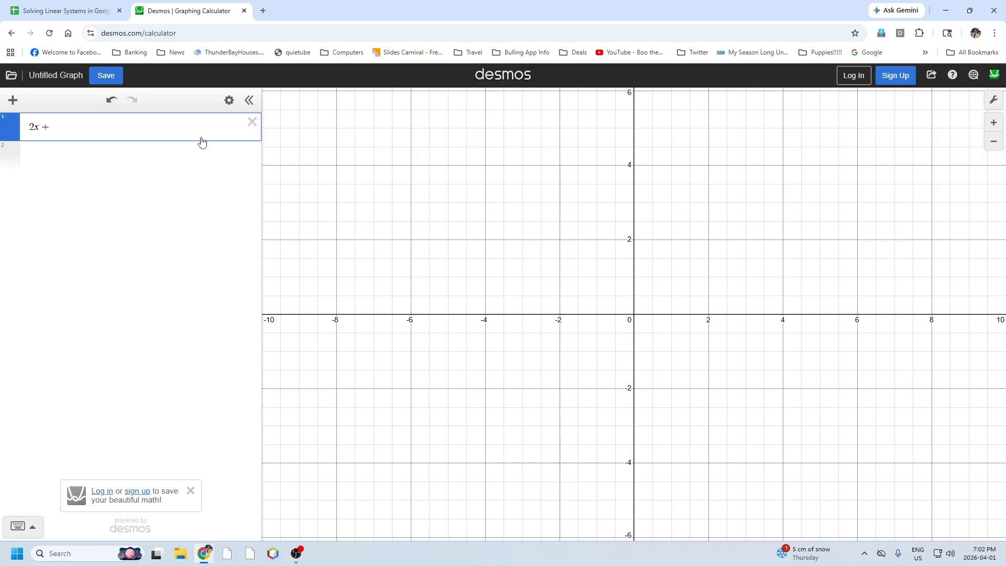
type("3y = 8")
key("Return")
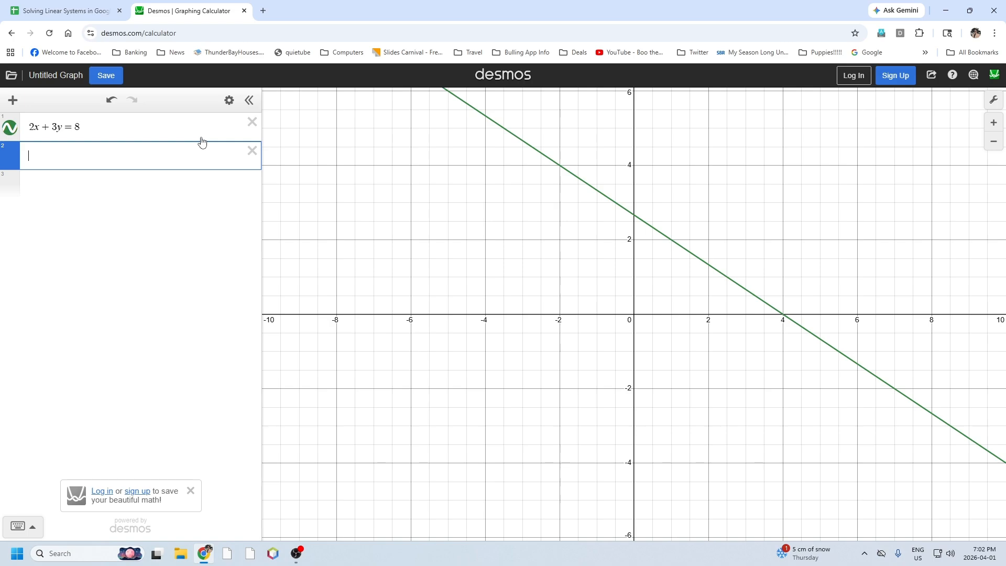
Graph the second equation, 4x + y = 6, as another expression.
type("4x ")
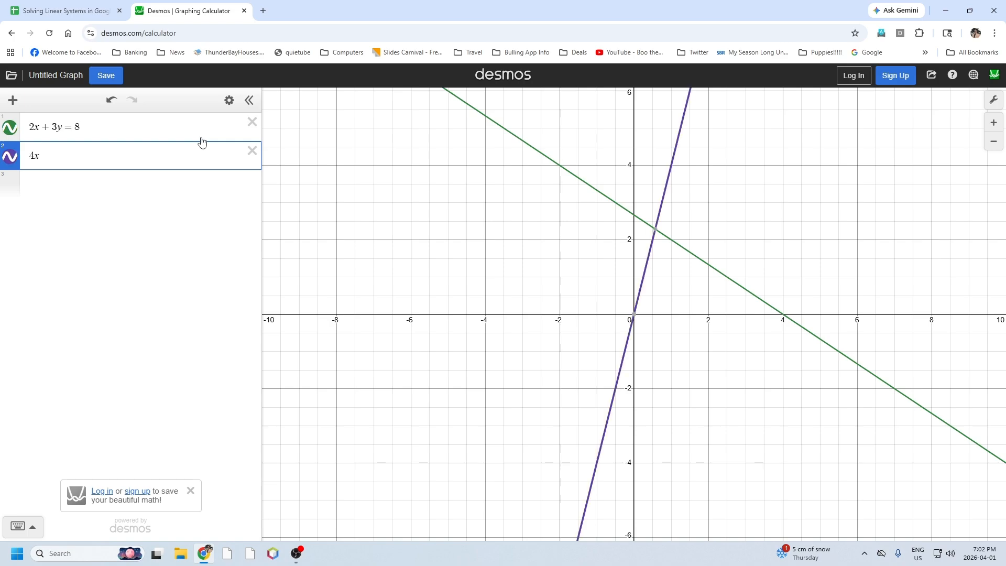
type("+ y ")
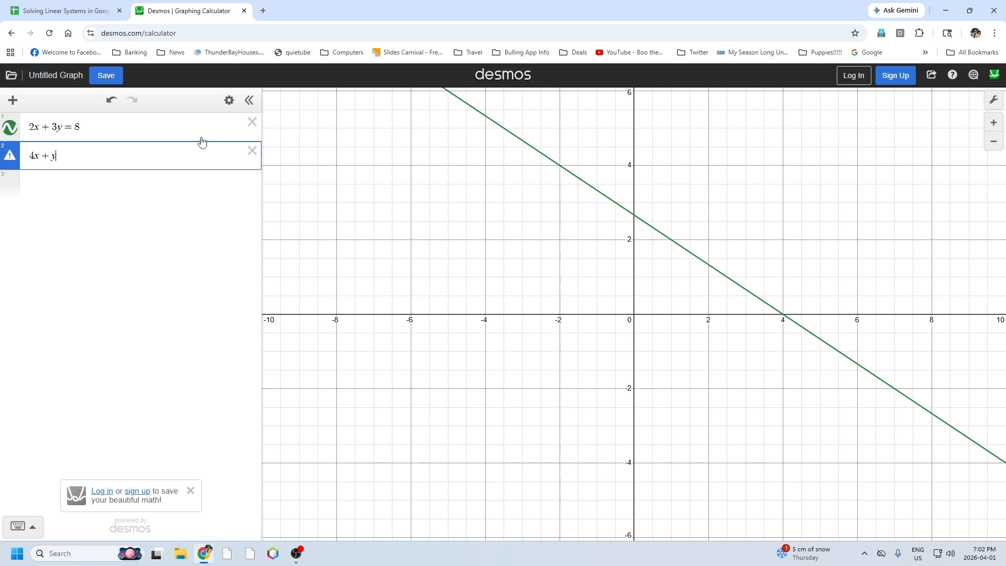
type("= 6")
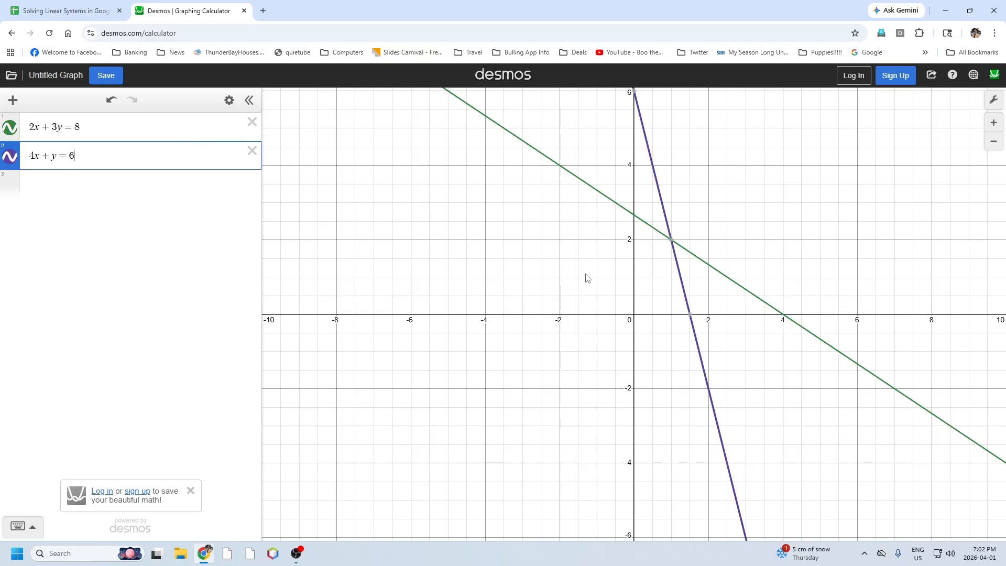
Inspect the intersection of the two lines, and return to Google Sheets to check it against the solution in E2.
left_click(671, 241)
left_click(78, 11)
left_click(404, 234)
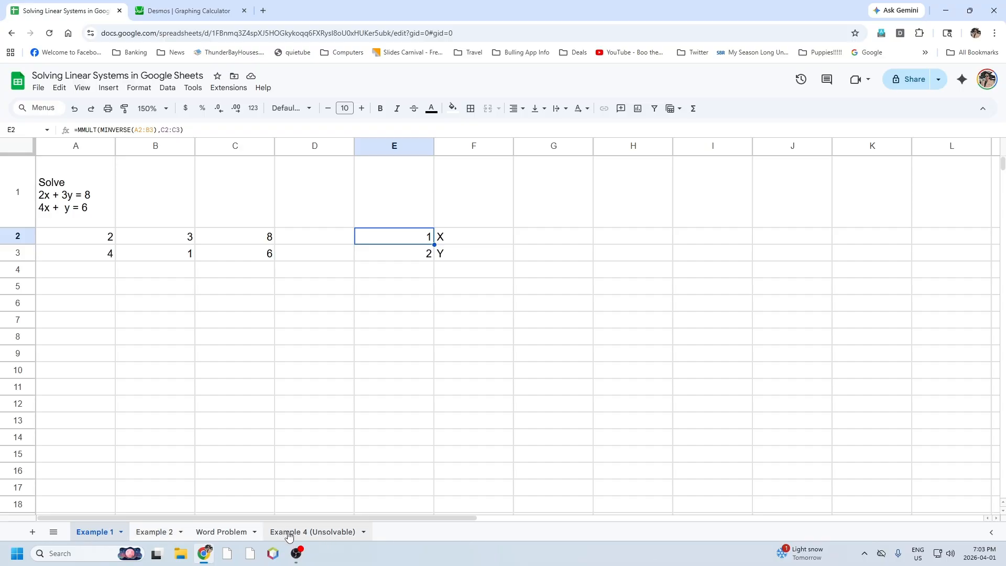
Open the Example 2 sheet and enter the first equation's coefficients and constant, 3, -2 and 7, in A2:C2.
left_click(155, 534)
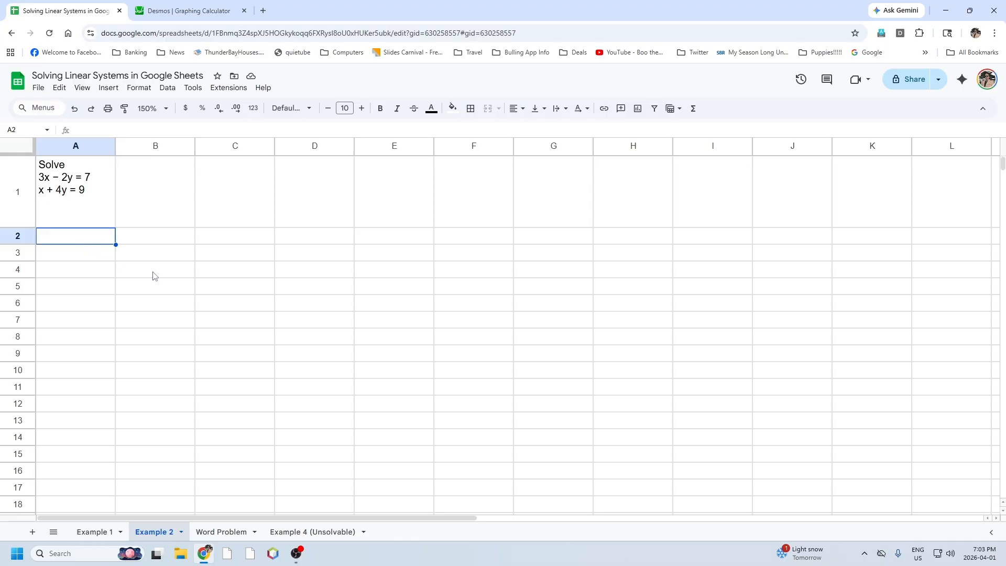
type("3")
key("Return")
key("Right")
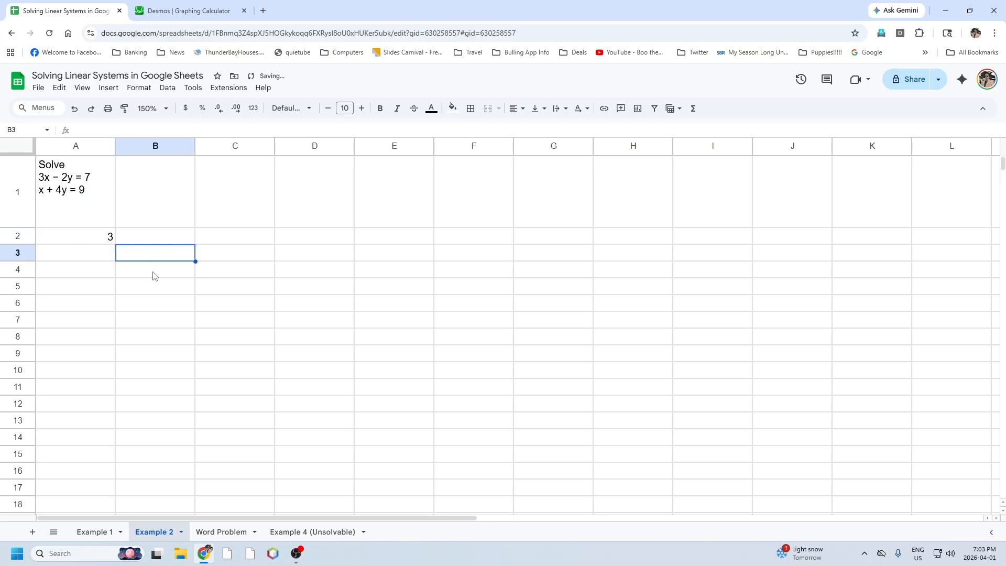
key("Up")
type("-2")
key("Tab")
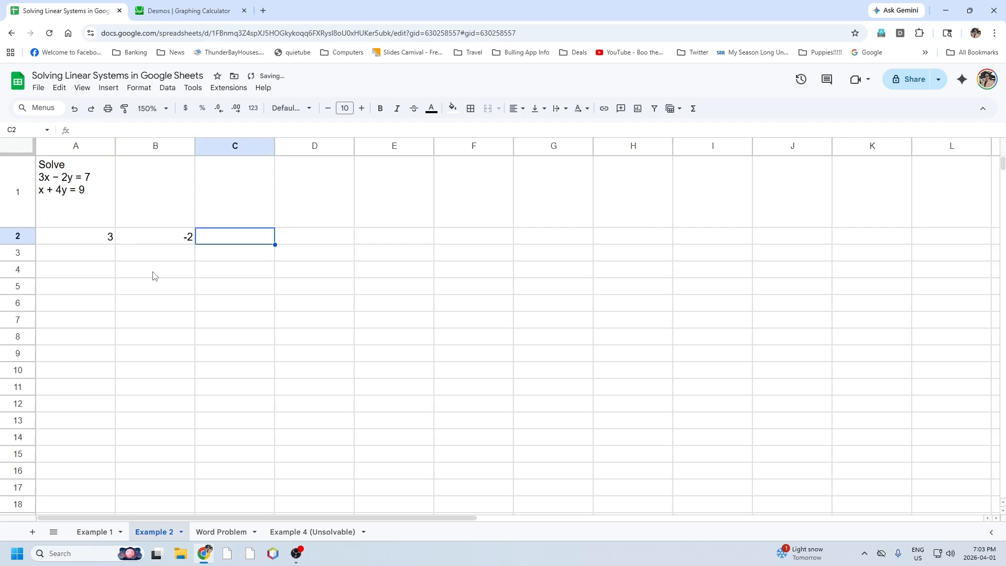
type("7")
key("Return")
Enter the second equation's coefficients and constant, 1, 4 and 9, in A3:C3.
key("Left")
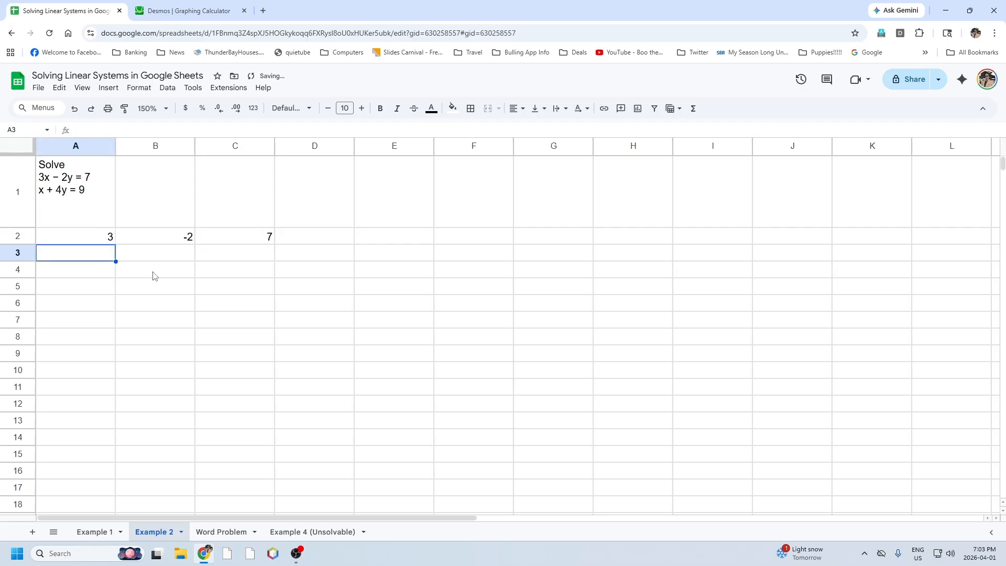
type("1")
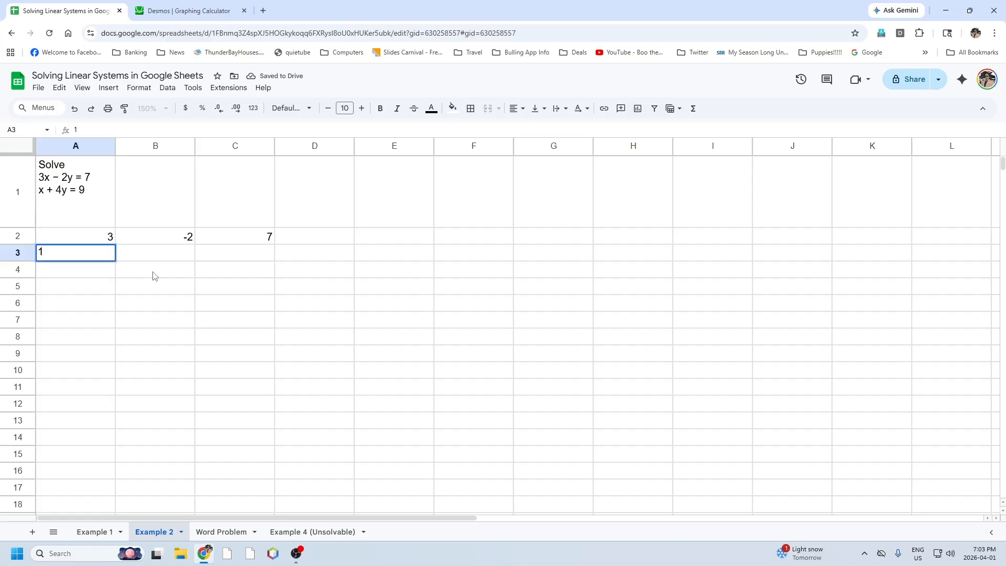
key("Tab")
type("4")
type("9")
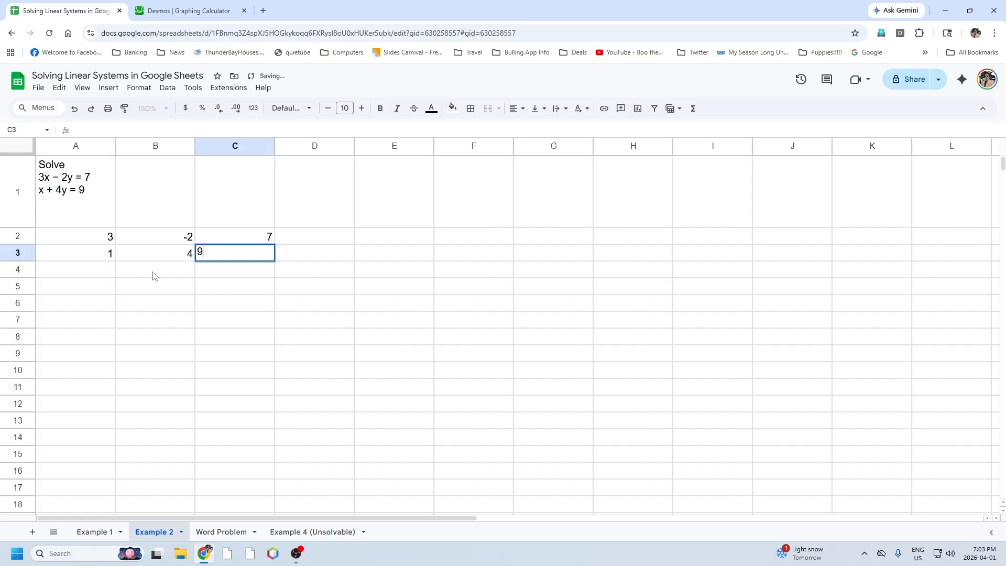
key("Tab")
key("Tab")
Solve the system in E2:E3 with the formula =MMULT(MINVERSE(A2:B3),C2:C3).
key("Up")
key("shift+Down")
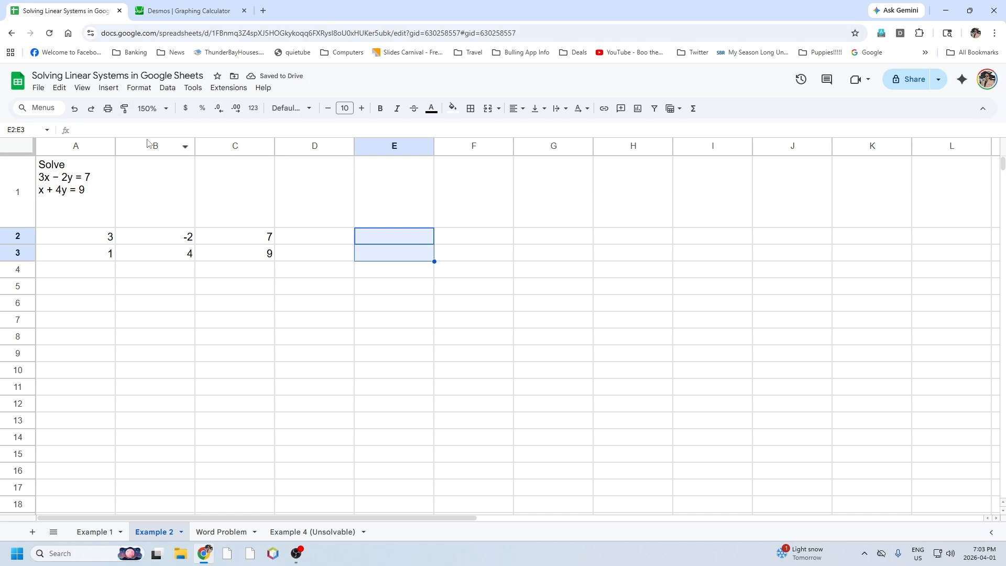
left_click(133, 132)
type("=")
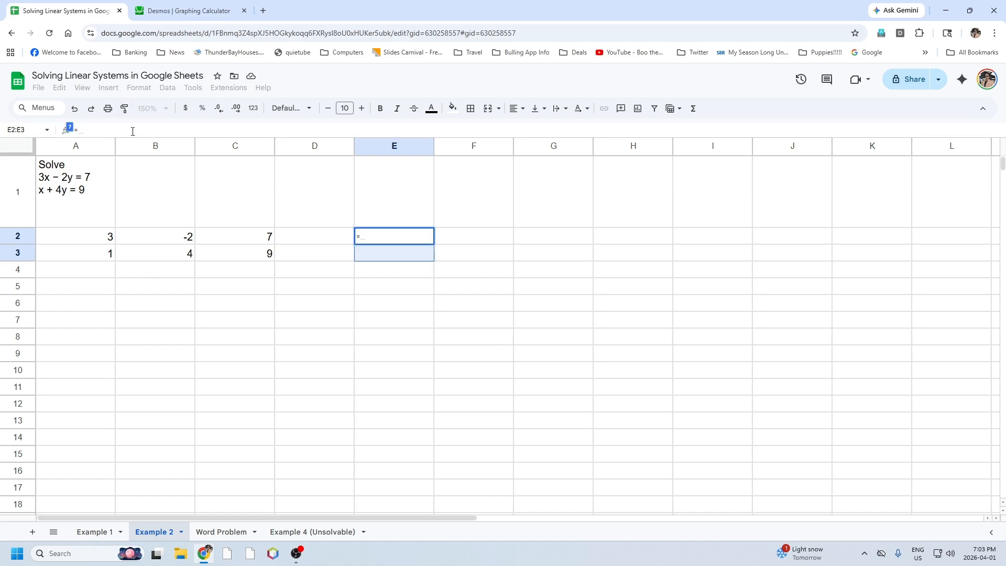
type("mm")
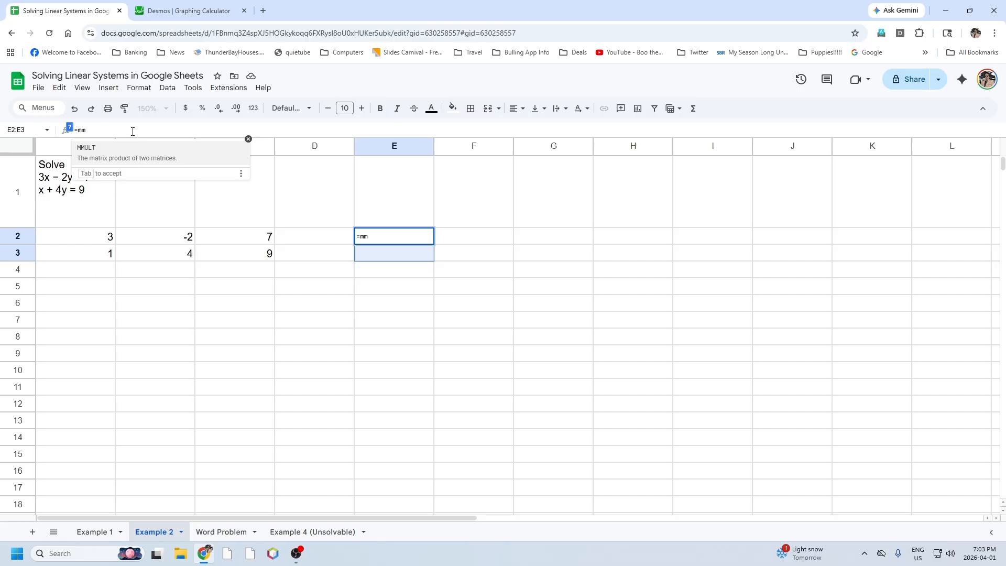
key("Tab")
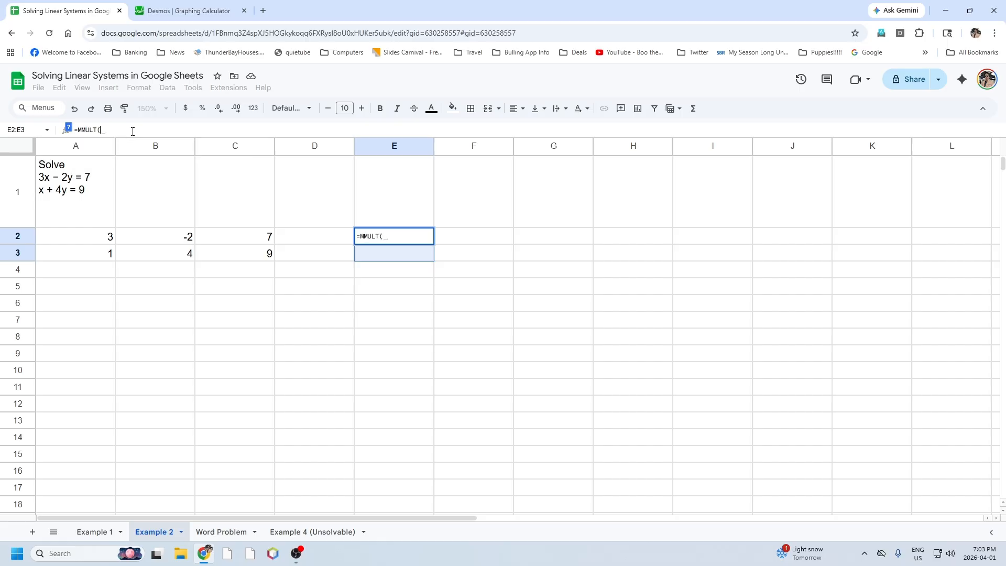
type("min")
key("Down")
key("Down")
key("Down")
key("Down")
key("Down")
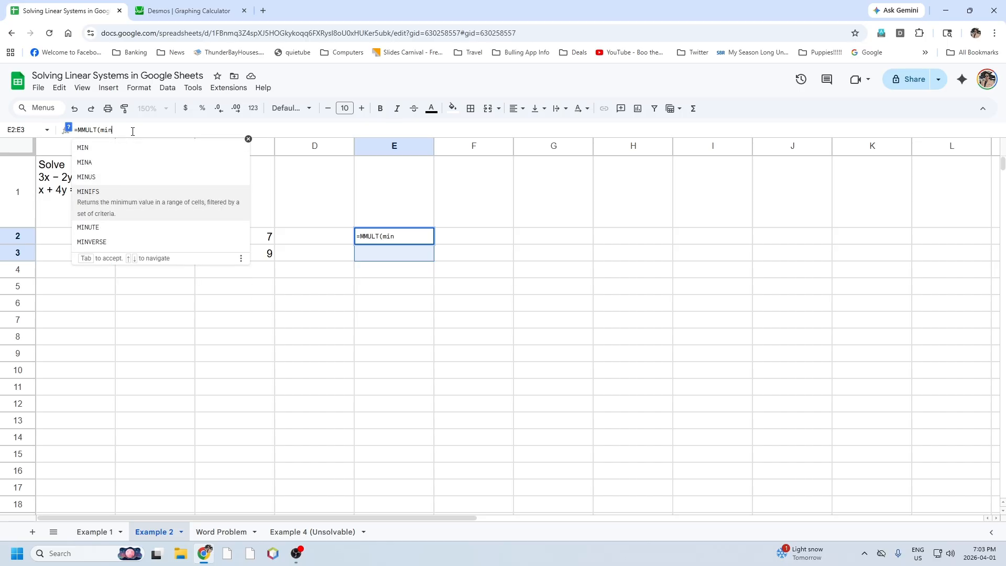
key("Tab")
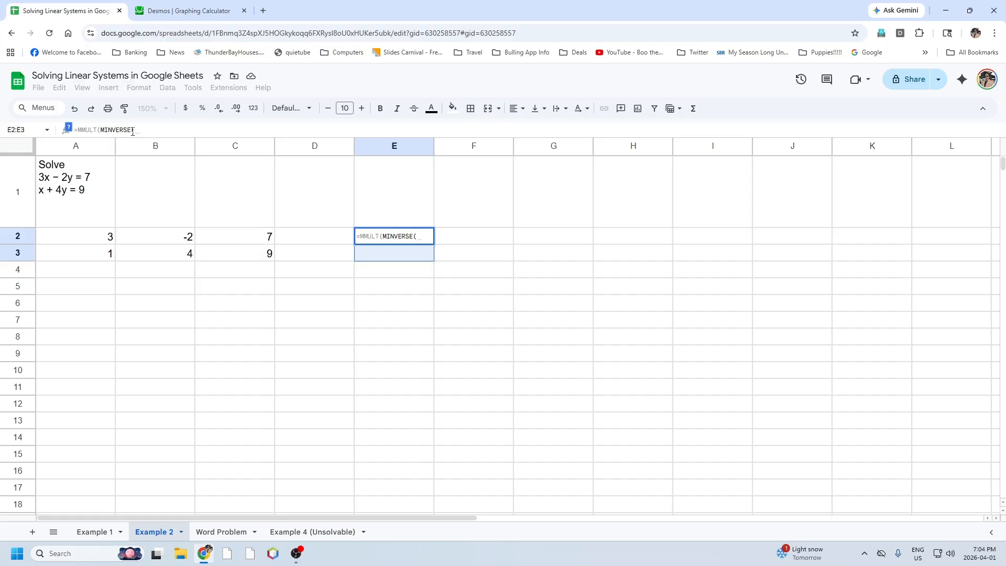
left_click_drag(79, 241, 133, 256)
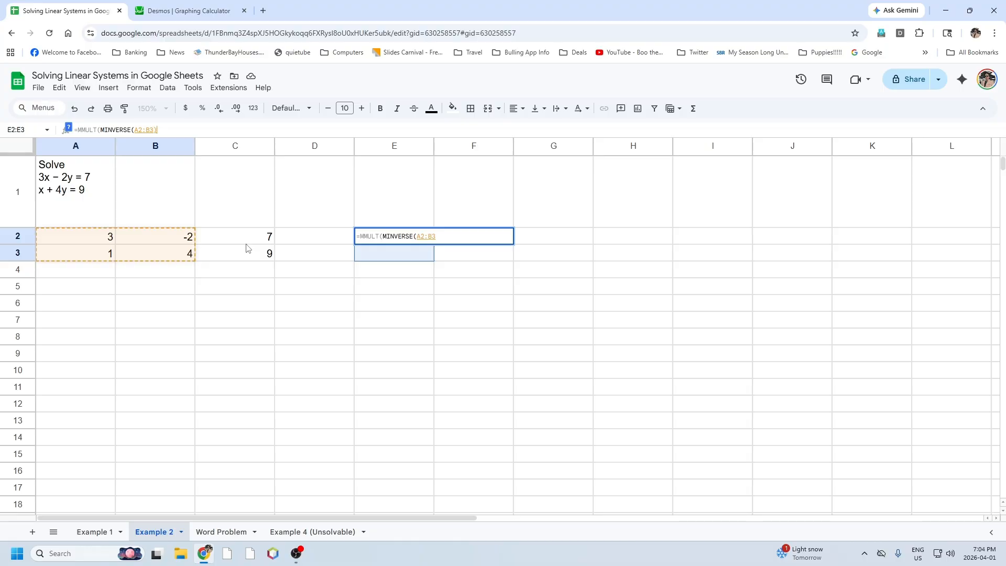
type("),")
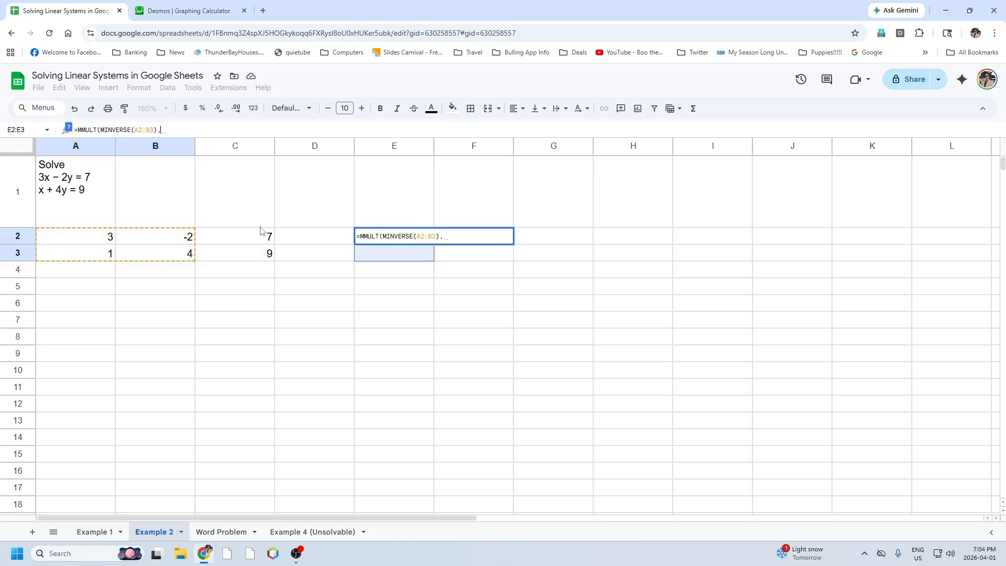
left_click_drag(254, 236, 253, 257)
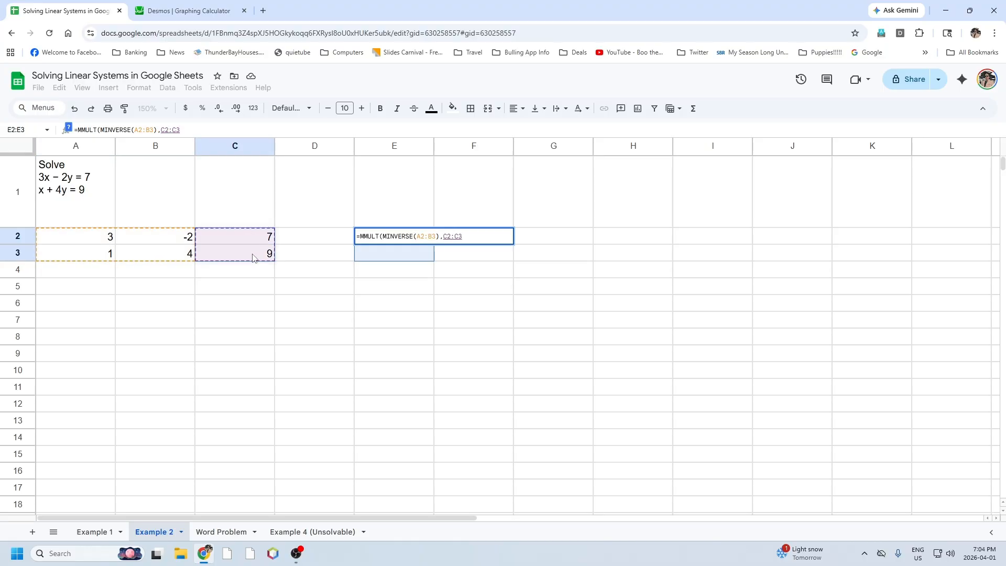
type(")")
key("Return")
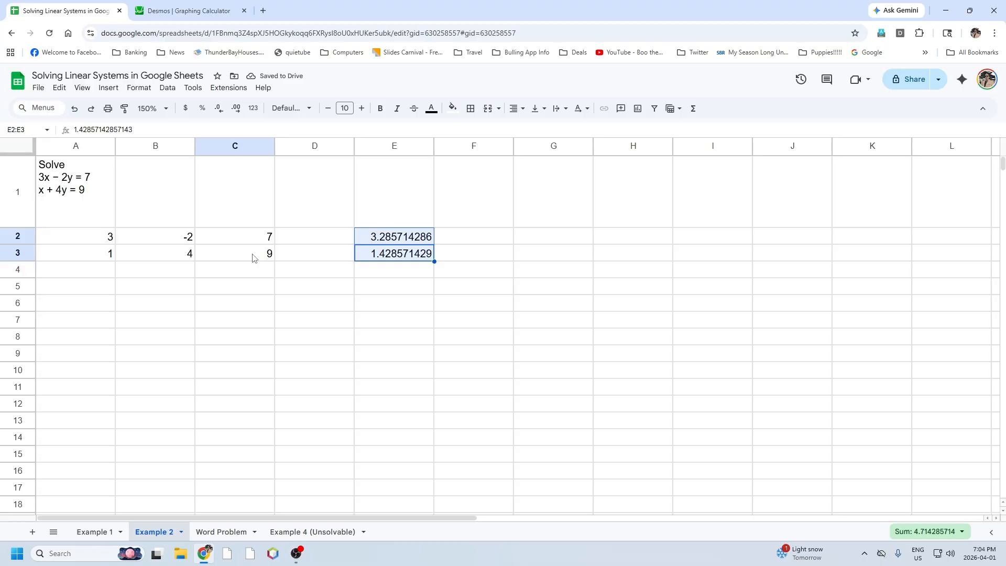
Label the Example 2 solution values with X in F2 and Y in F3.
left_click(489, 242)
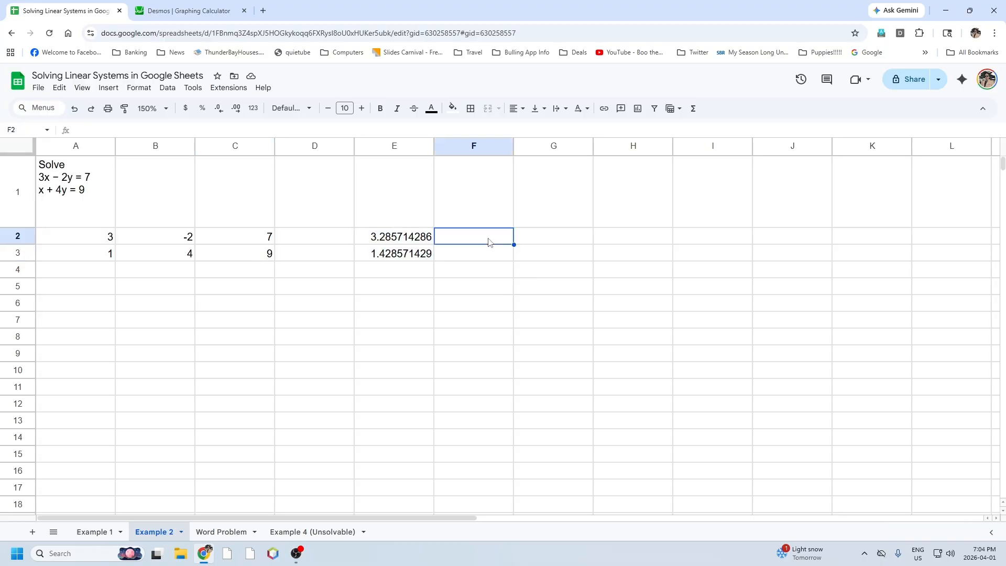
type("X")
key("Return")
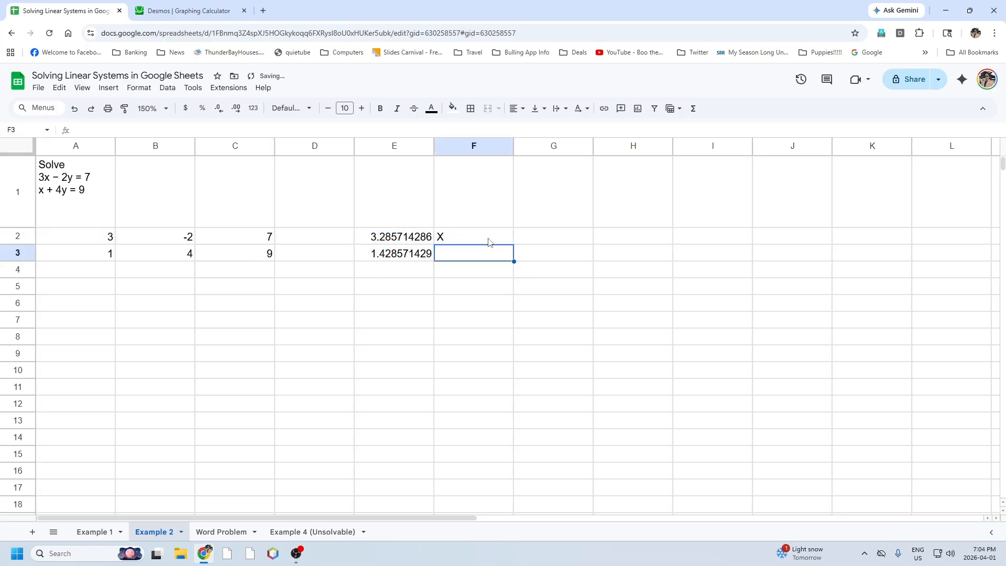
type("Y")
key("Return")
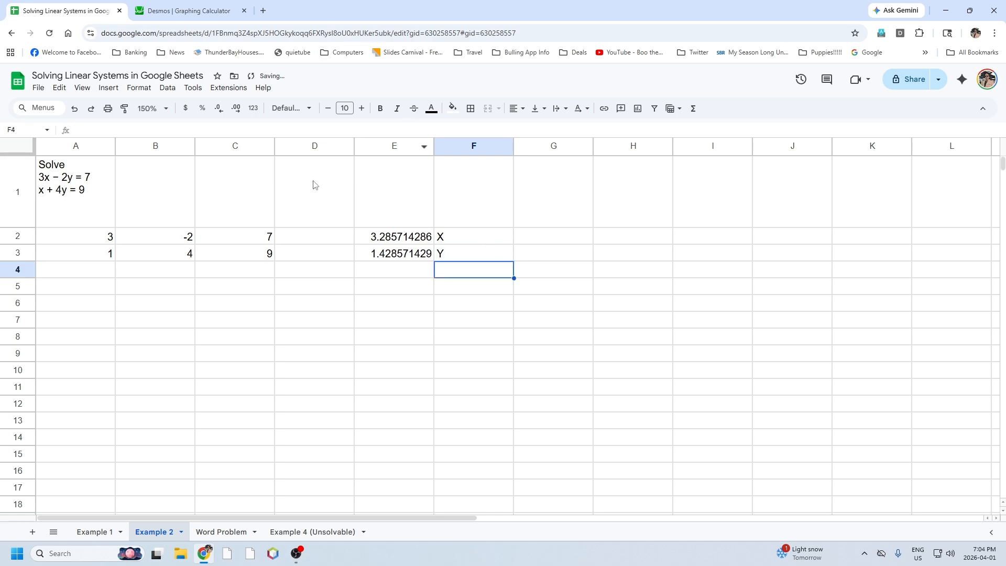
Switch to the Desmos graphing calculator and change the first equation to 3x − 2y = 7.
left_click(188, 11)
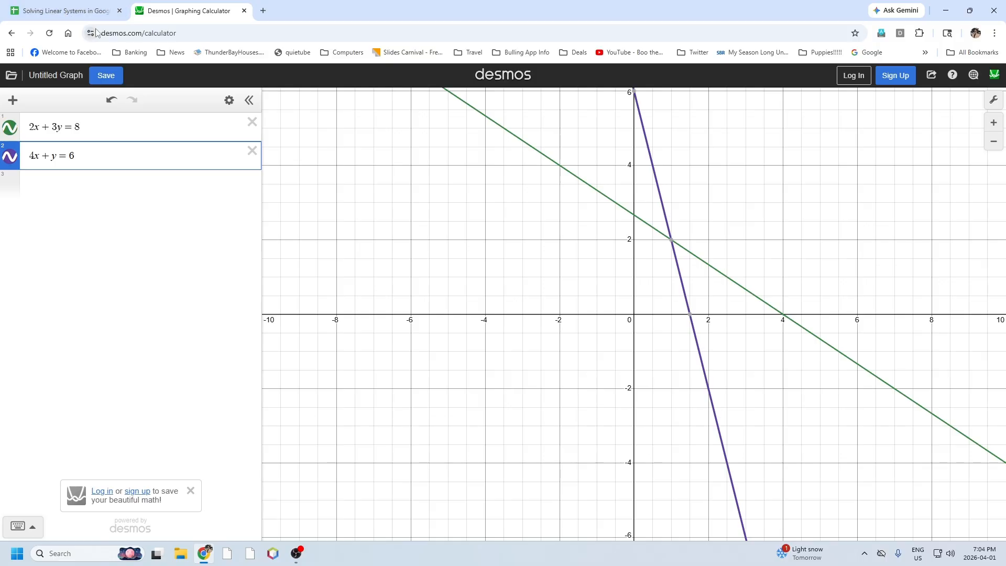
left_click(33, 127)
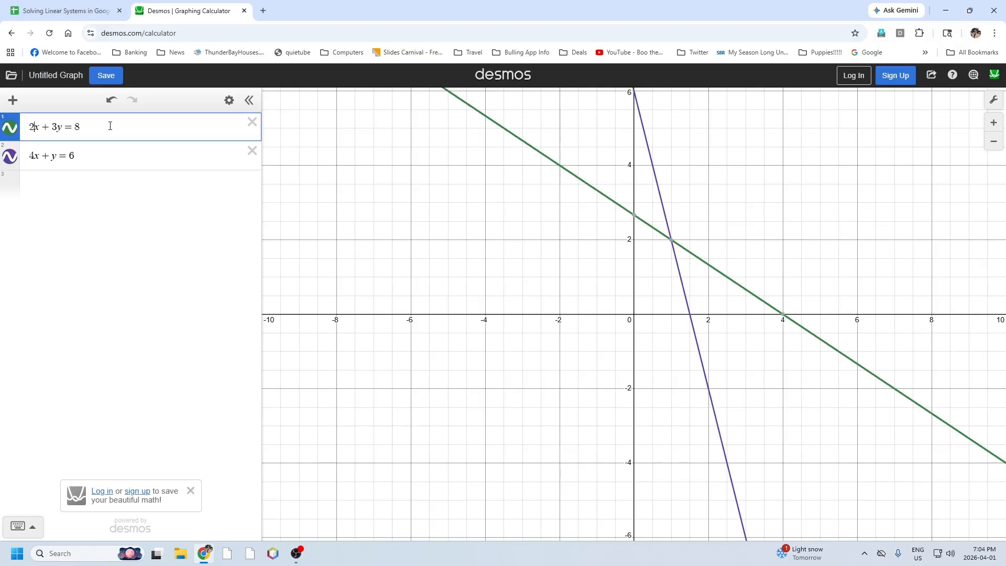
key("BackSpace")
type("3")
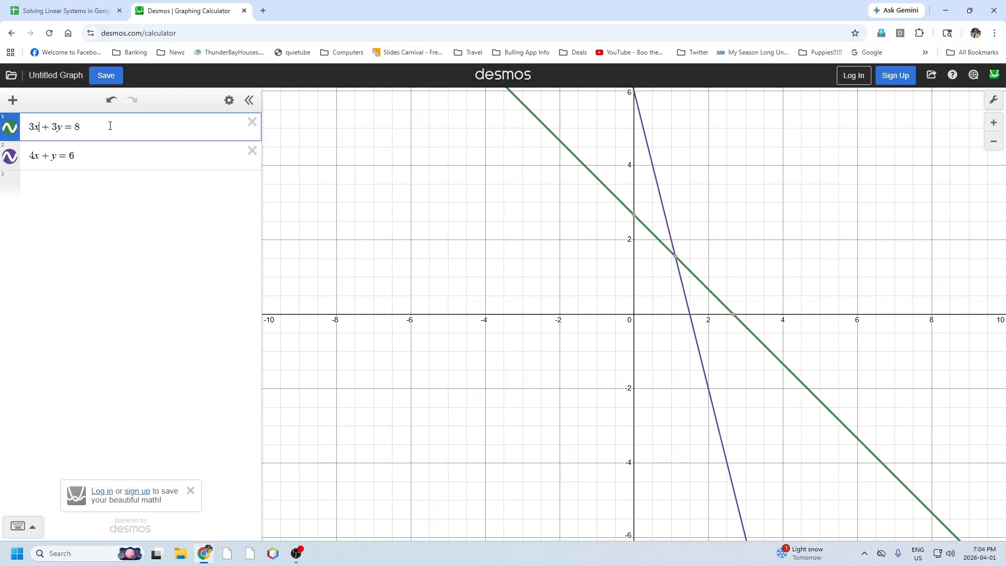
key("BackSpace")
key("BackSpace")
type("-2")
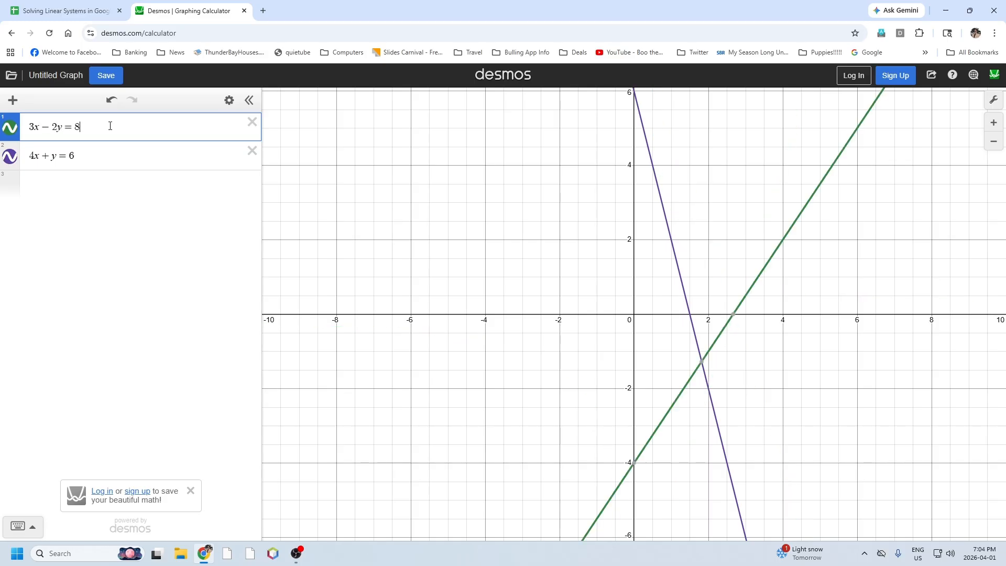
key("BackSpace")
type("7")
Change the second graphed equation to x + 4y = 9.
key("Down")
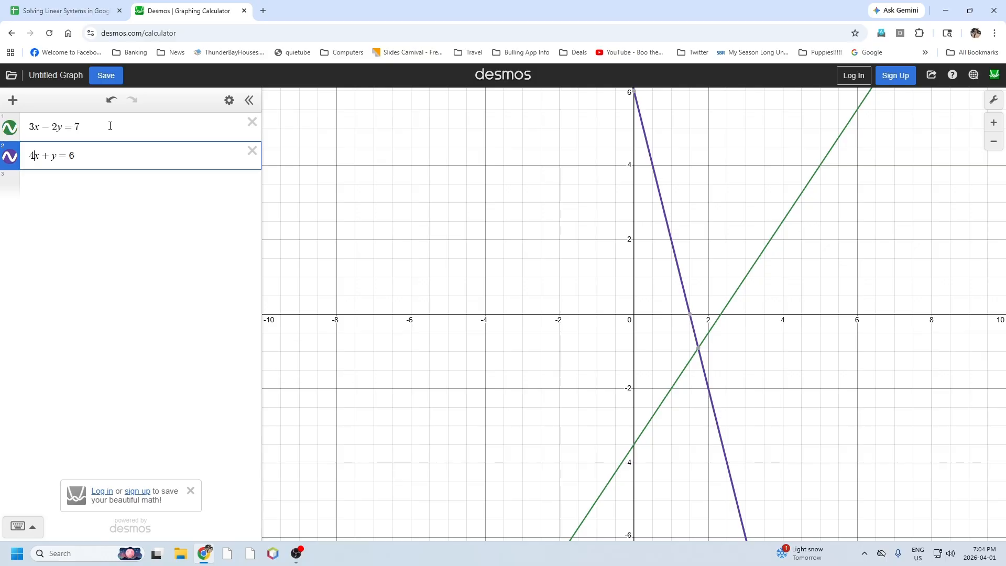
key("BackSpace")
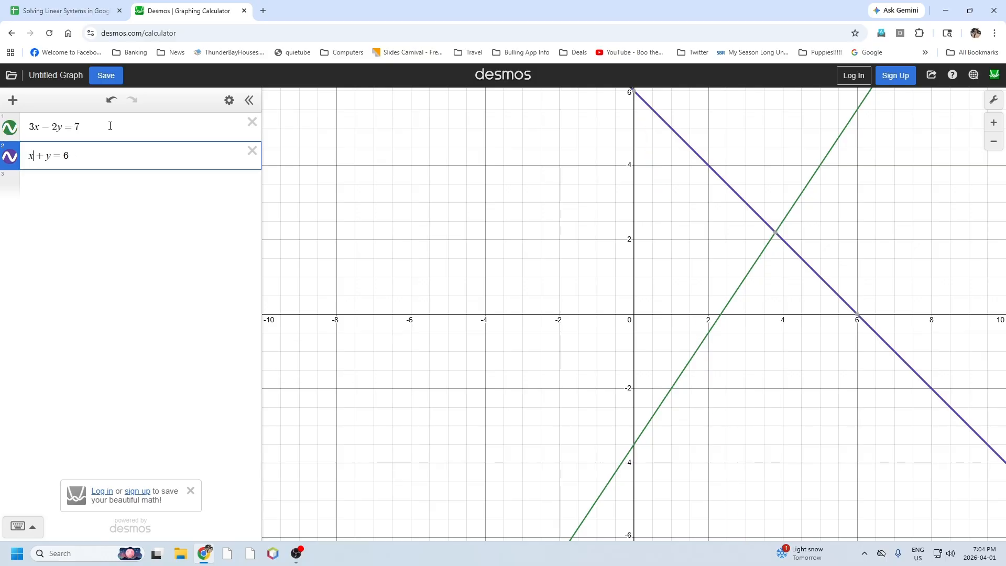
type("4")
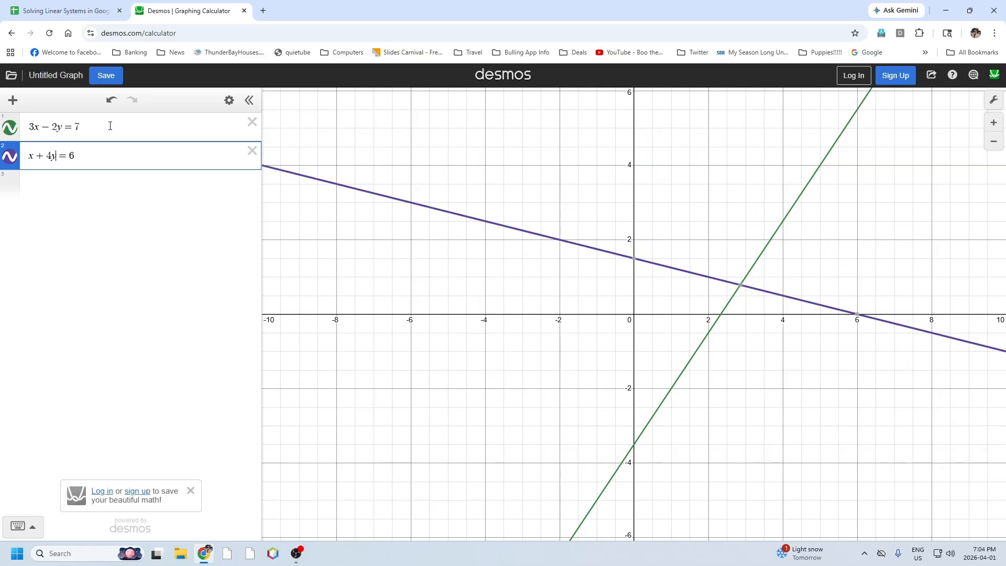
key("BackSpace")
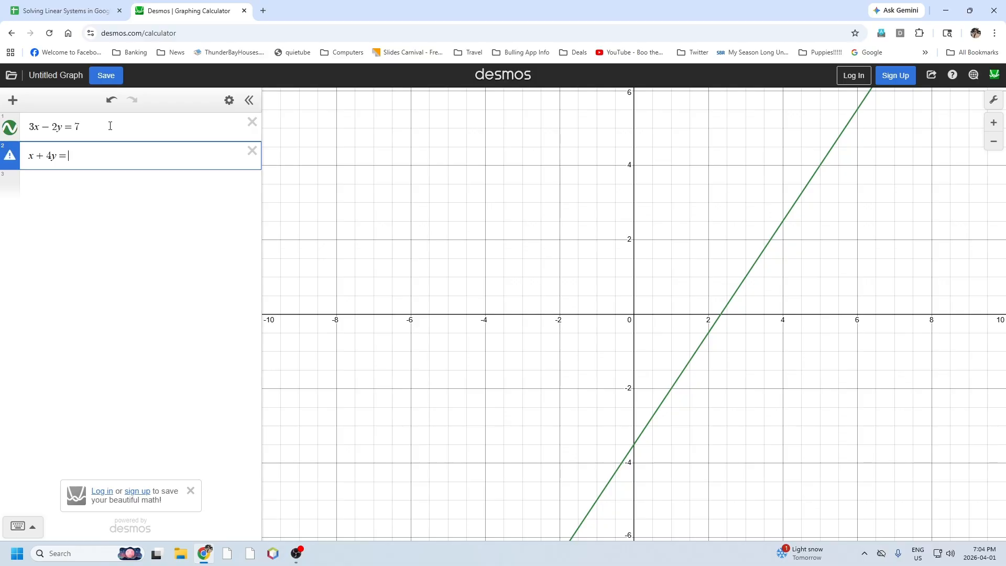
type("9")
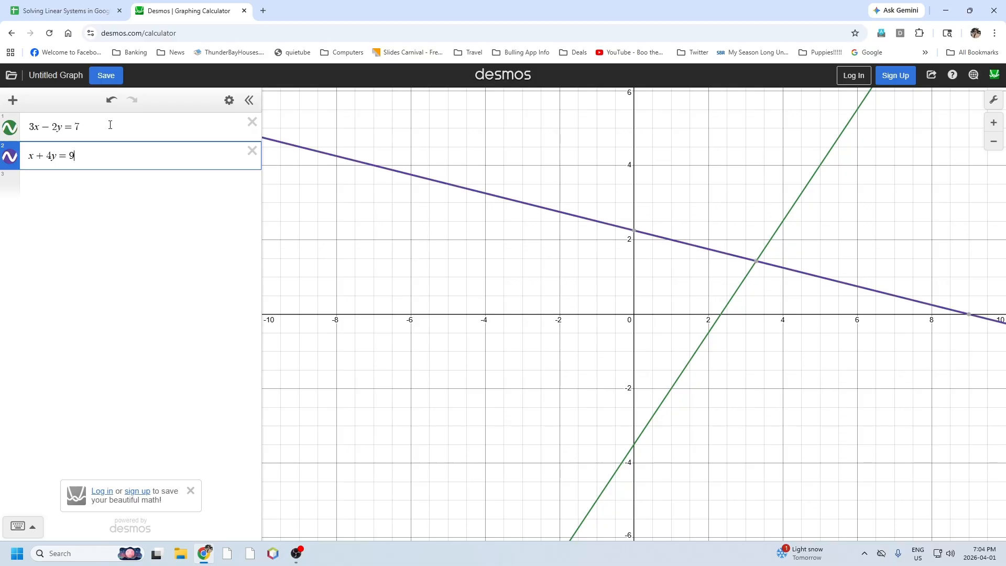
Inspect the intersection point of the two lines and compare it with the X and Y solutions in Google Sheets.
left_click(758, 262)
left_click(79, 10)
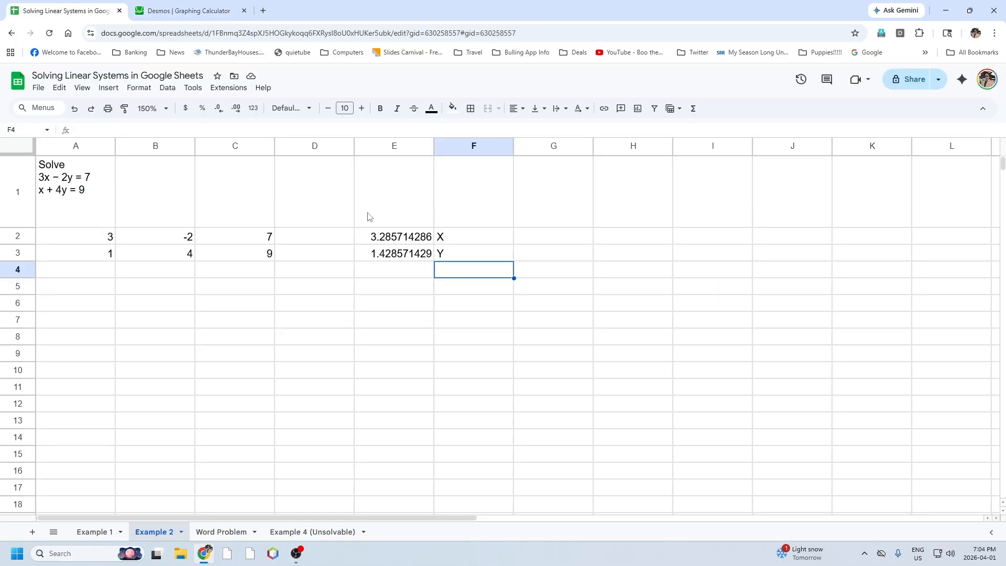
left_click(163, 8)
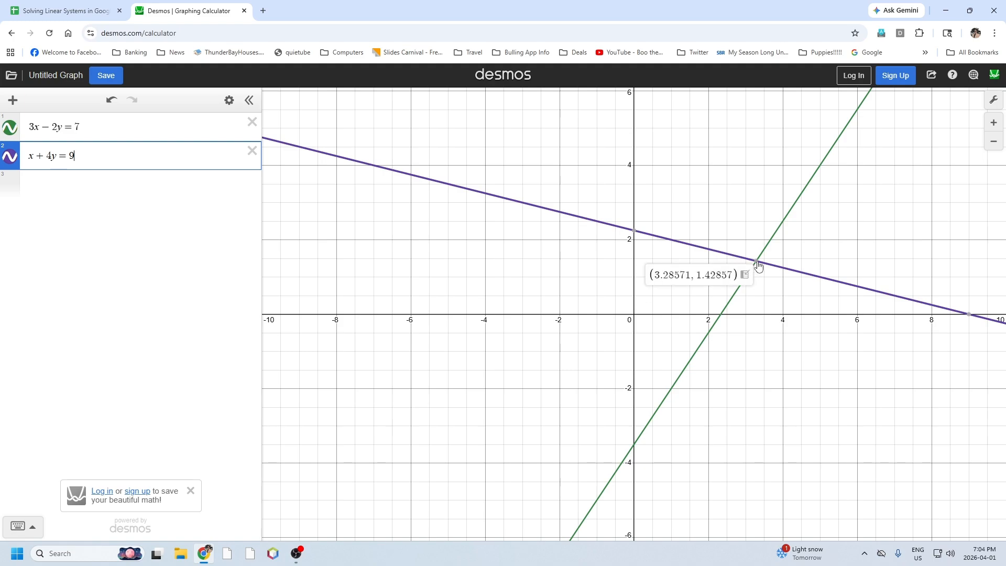
left_click(68, 10)
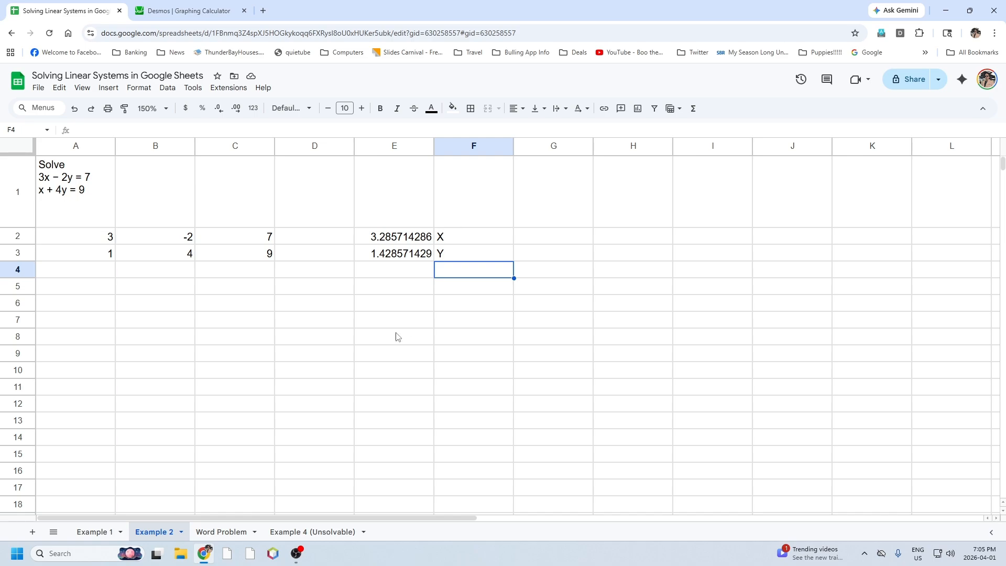
On the Word Problem sheet, enter the first equation's coefficients and constant, 4, 2 and 4.5, in A3:C3.
left_click(219, 531)
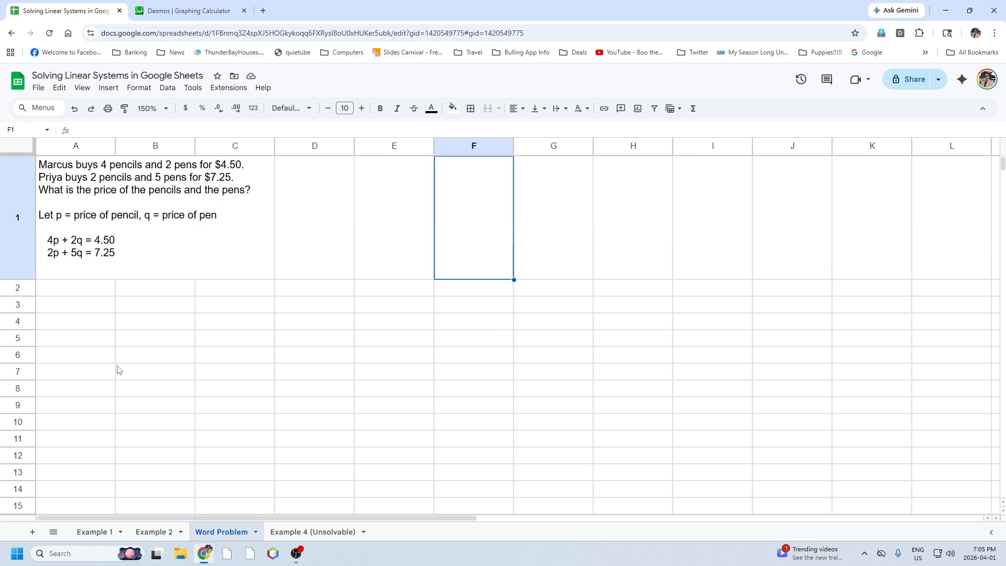
left_click(91, 308)
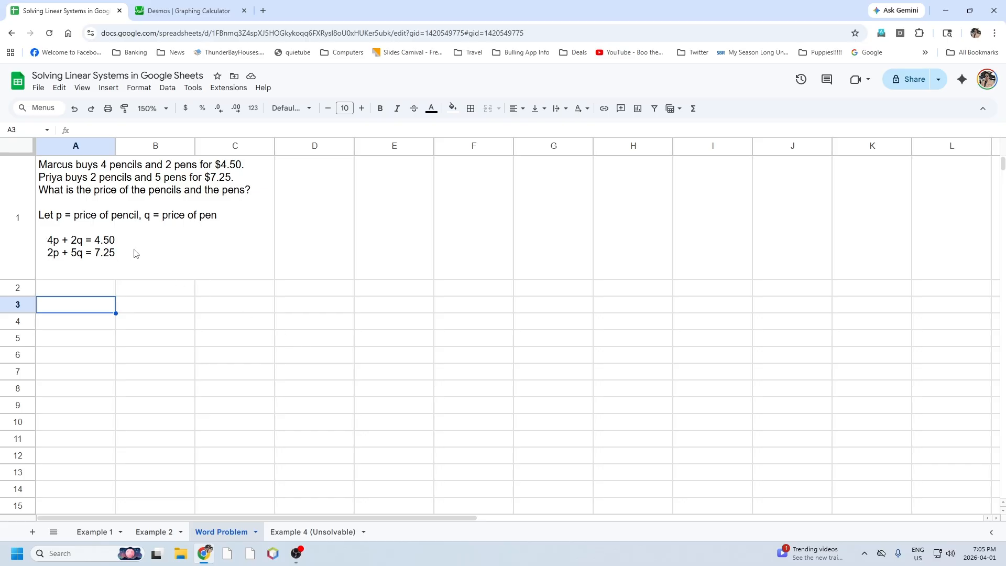
type("4")
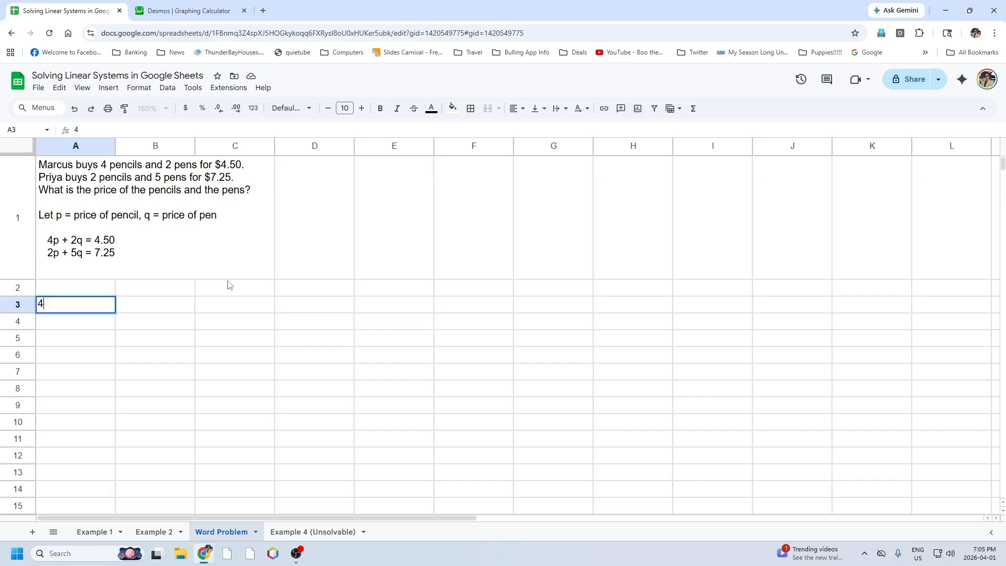
key("Tab")
type("2")
key("Tab")
type("4.5")
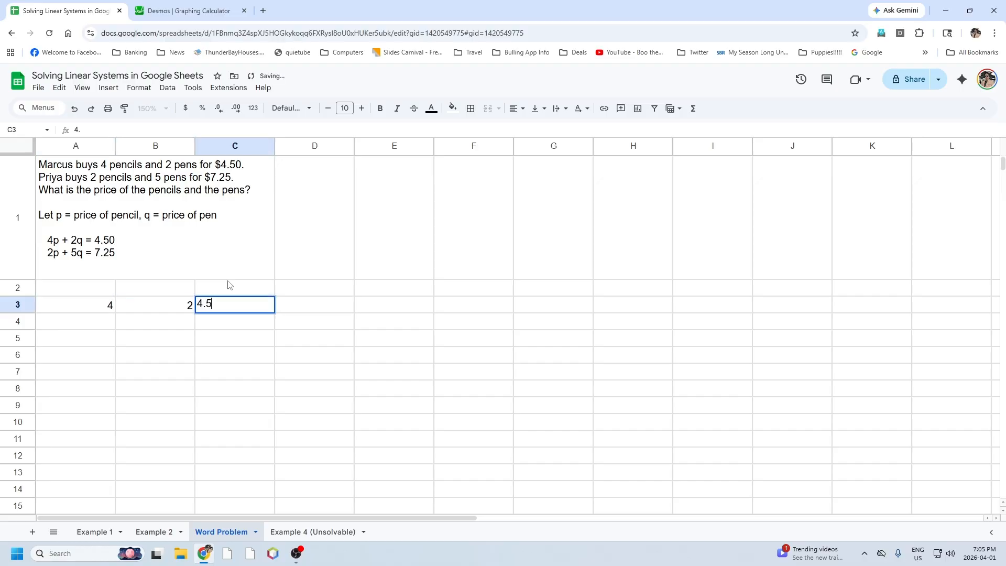
key("Return")
Enter the second equation's values 2, 5 and 7.25 in A4:C4.
key("Left")
key("Left")
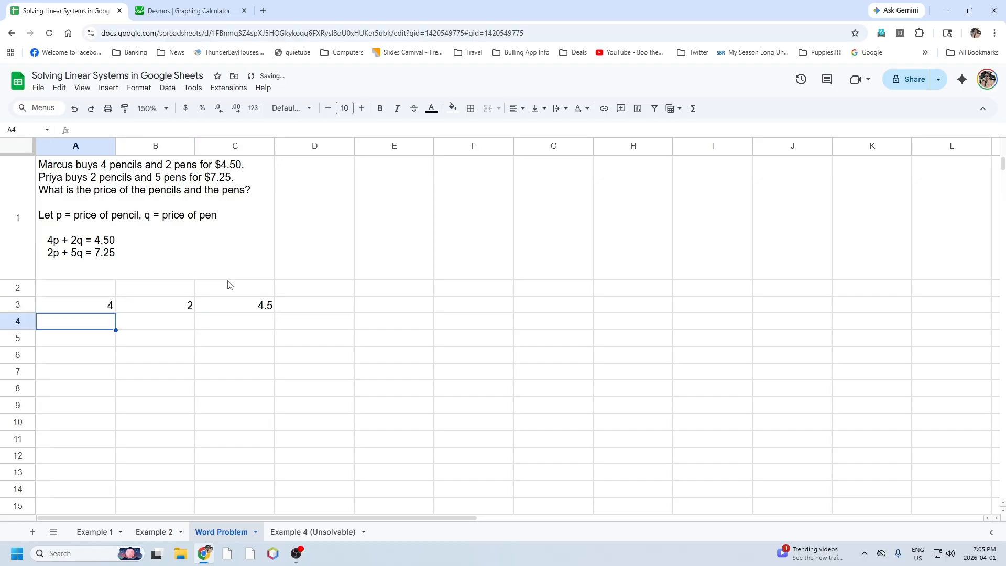
type("2")
key("Tab")
type("5")
key("Tab")
type("7")
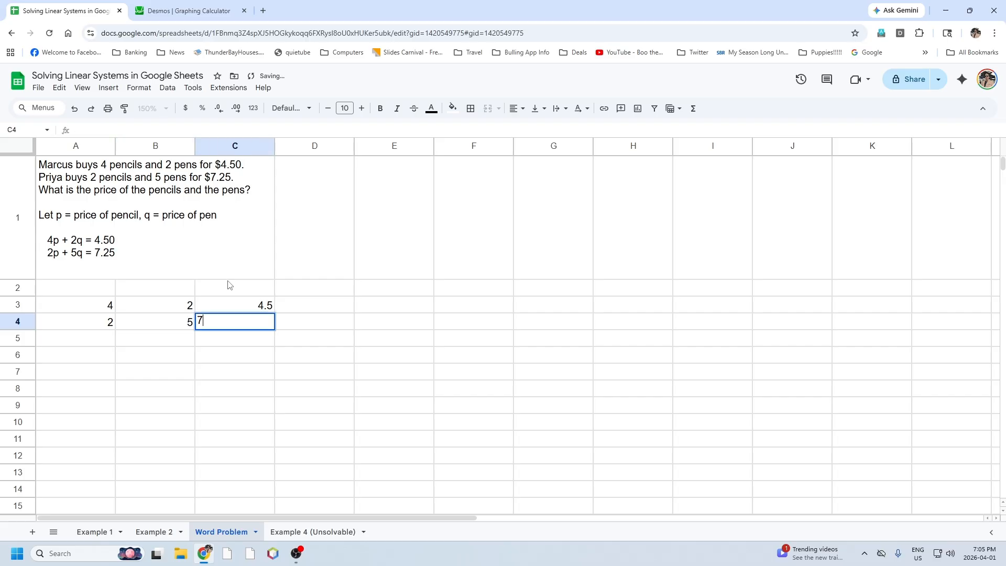
type(".25")
key("Tab")
key("Tab")
Solve the pencil and pen system in E3:E4 with the formula =MMULT(MINVERSE(A3:B4),C3:C4).
key("Up")
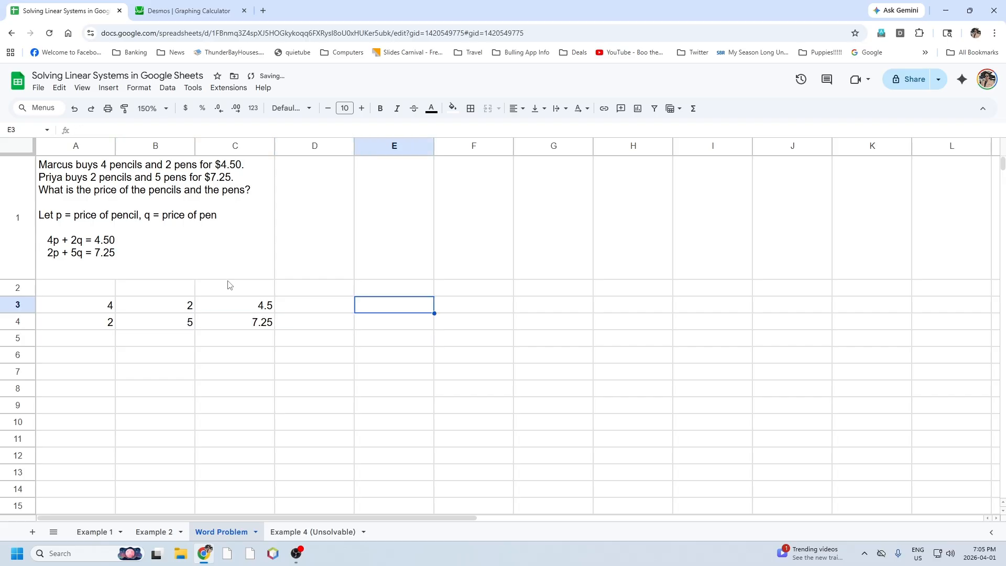
key("shift+Down")
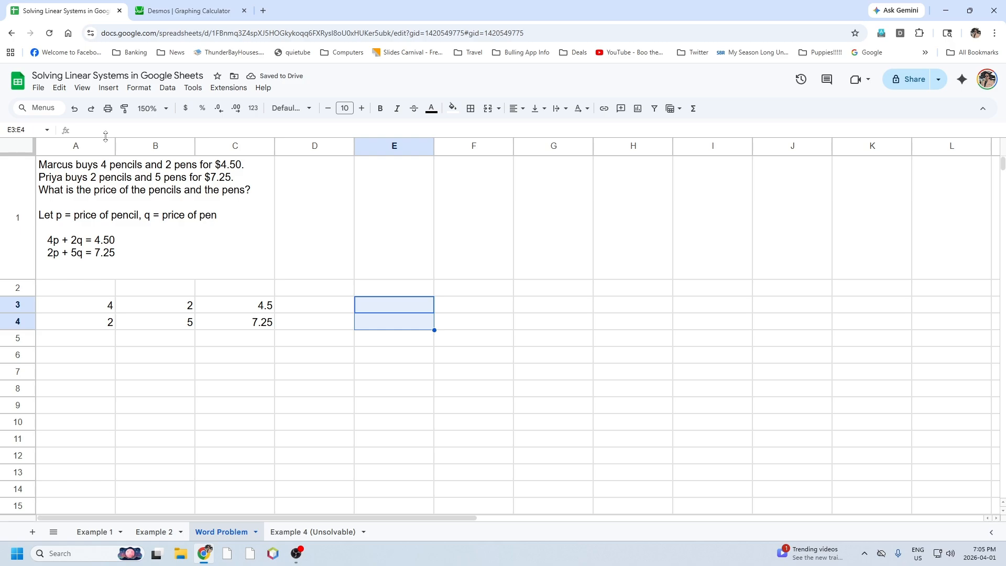
left_click(110, 131)
type("=")
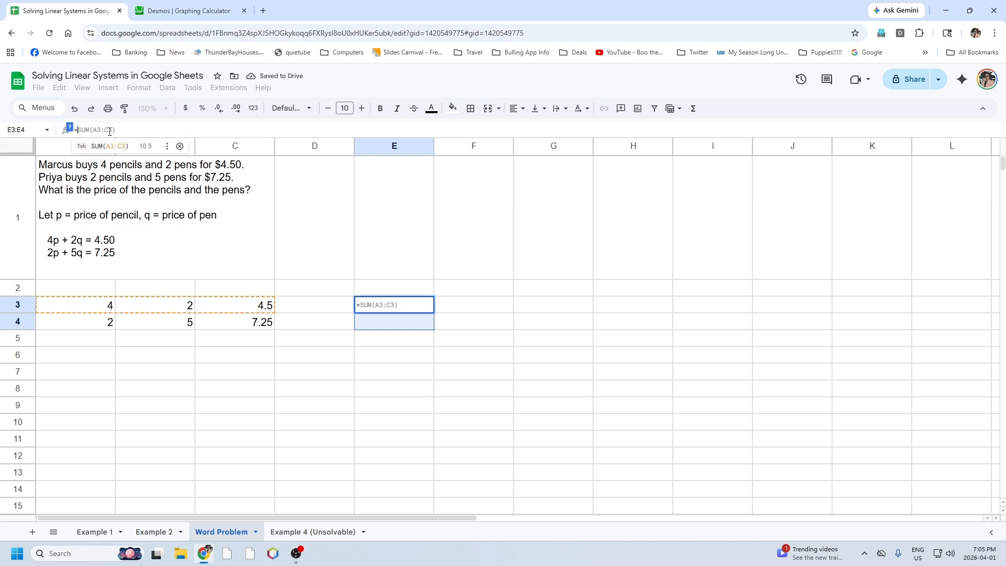
type("mm")
key("Tab")
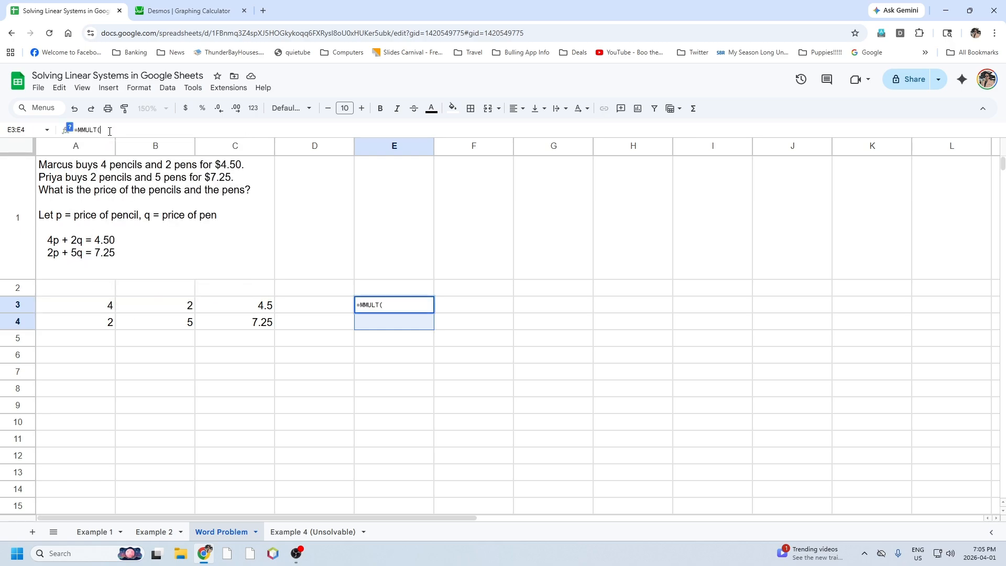
type("min")
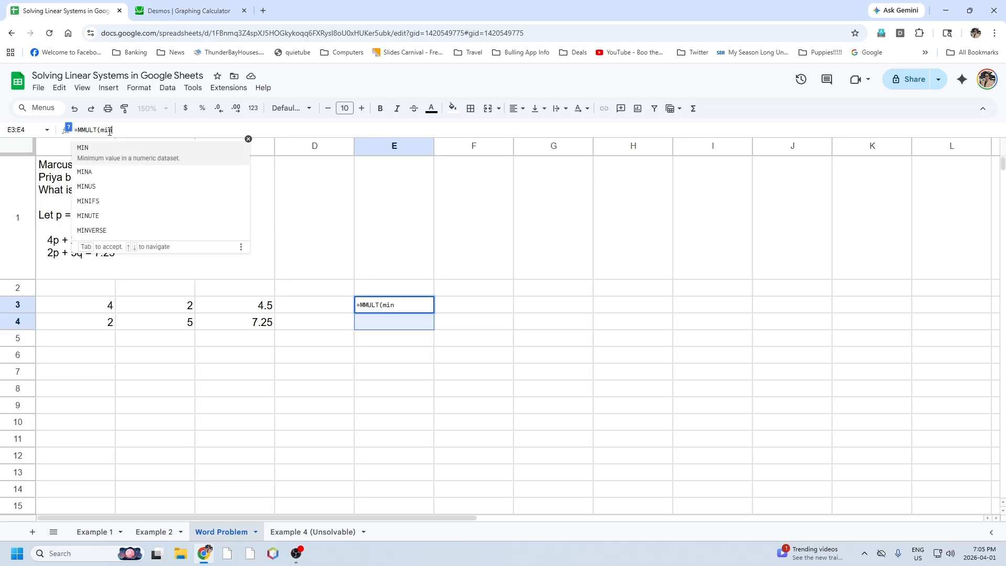
key("Tab")
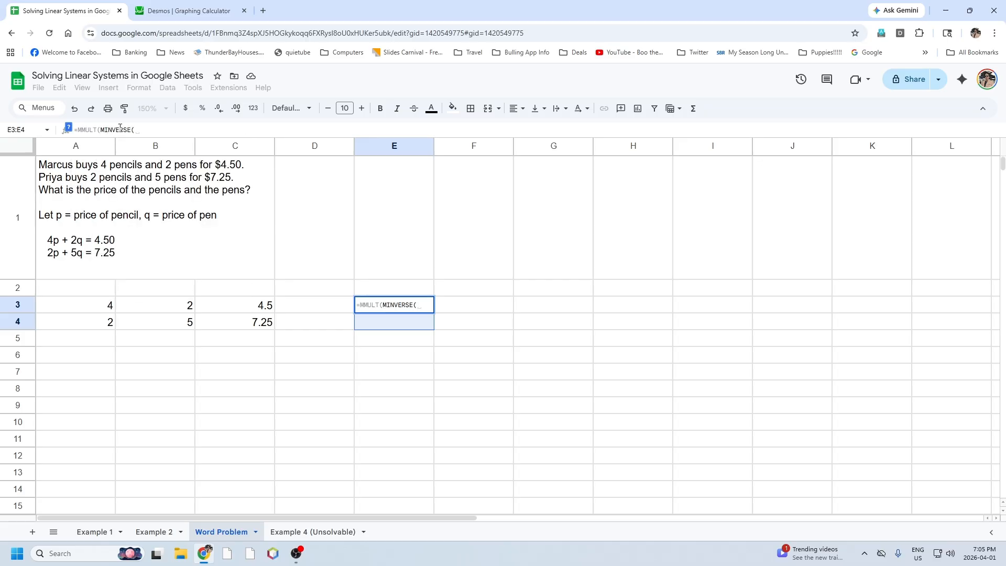
left_click_drag(99, 309, 155, 315)
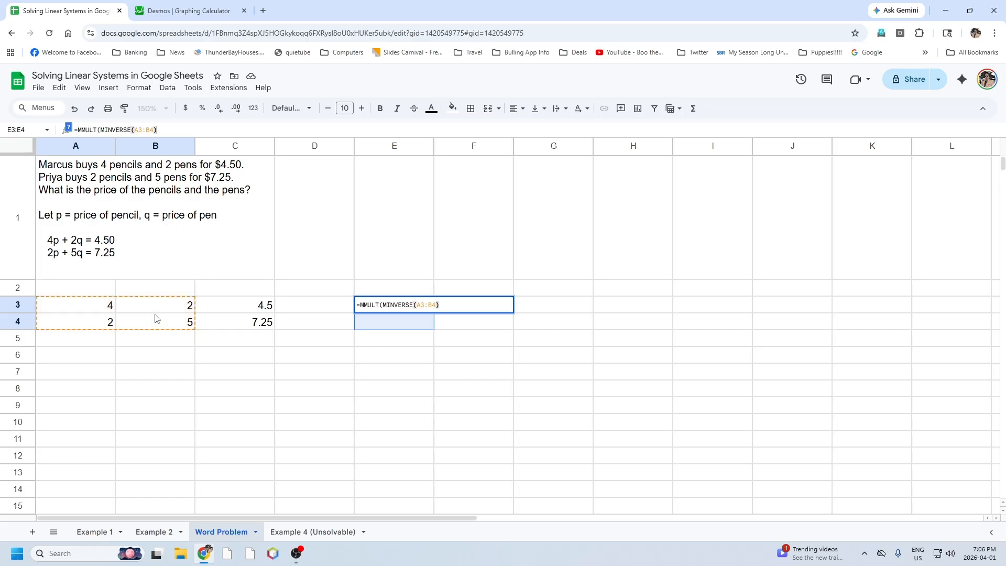
type("),")
left_click_drag(229, 306, 237, 319)
type(")")
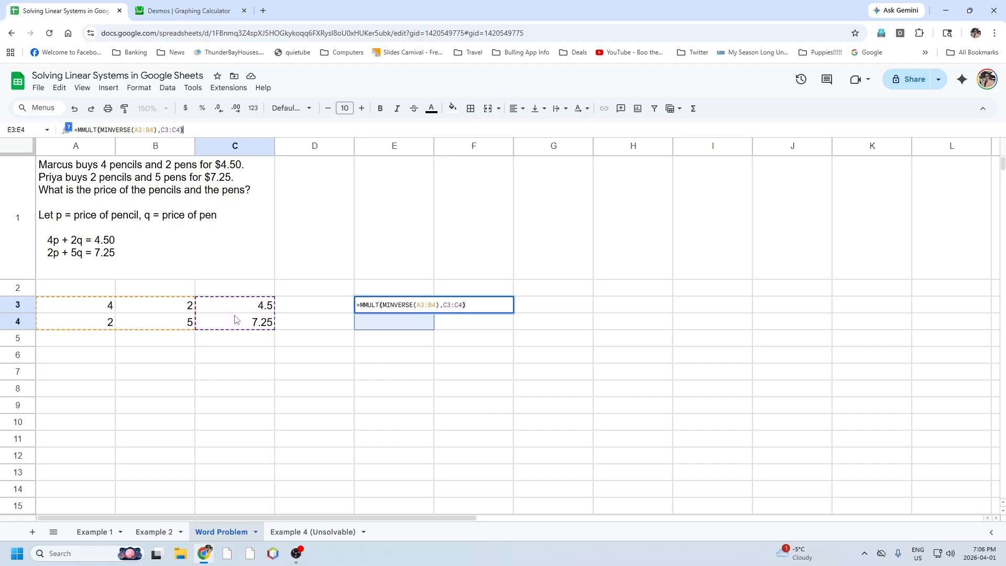
key("Return")
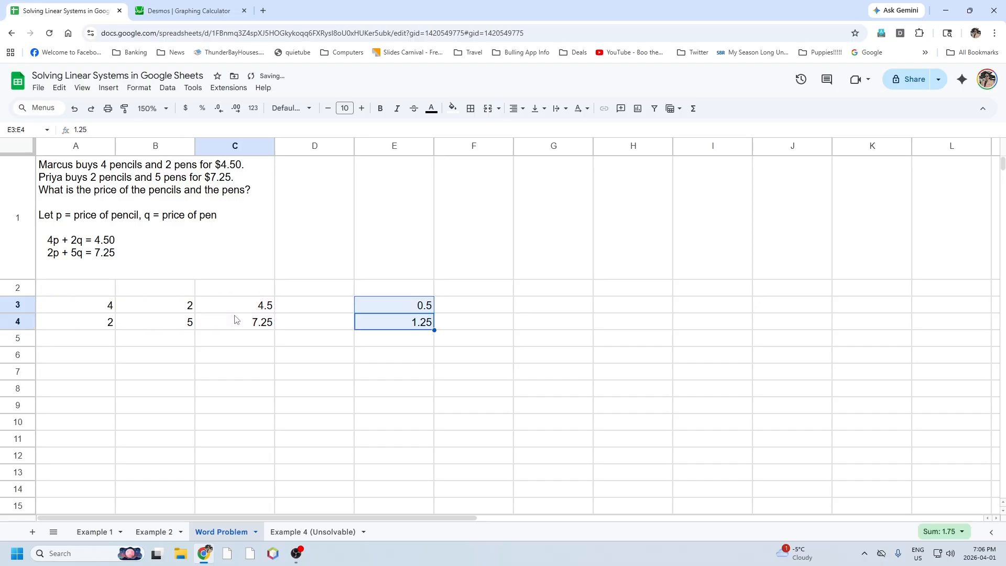
Label the first solution value with Pencil in F3.
key("Right")
key("Up")
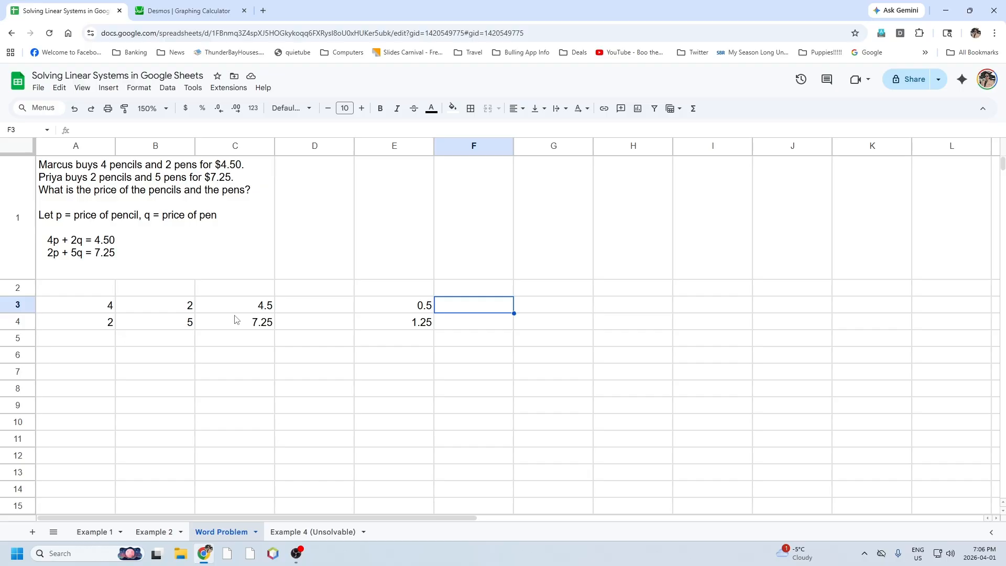
type("Pencil")
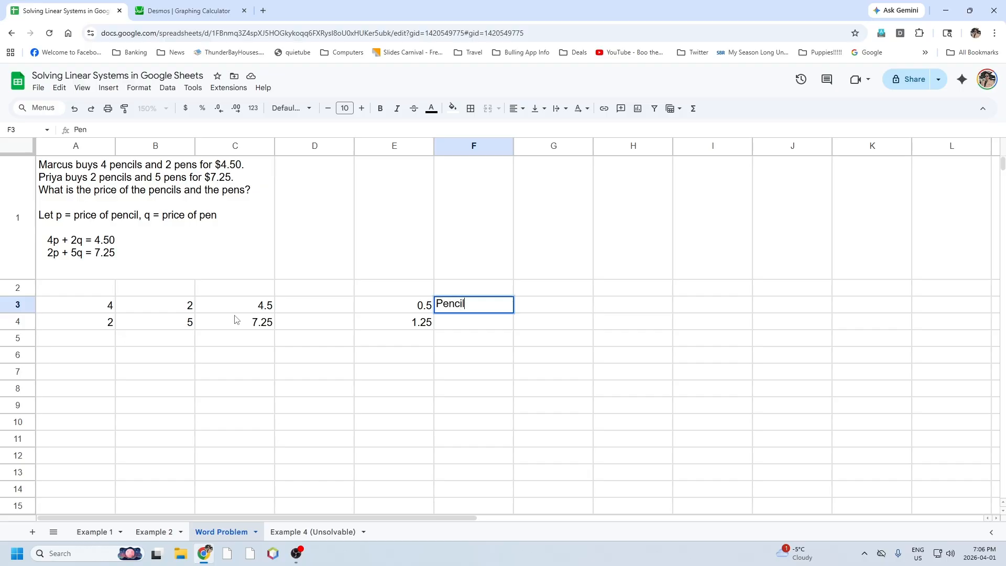
key("Return")
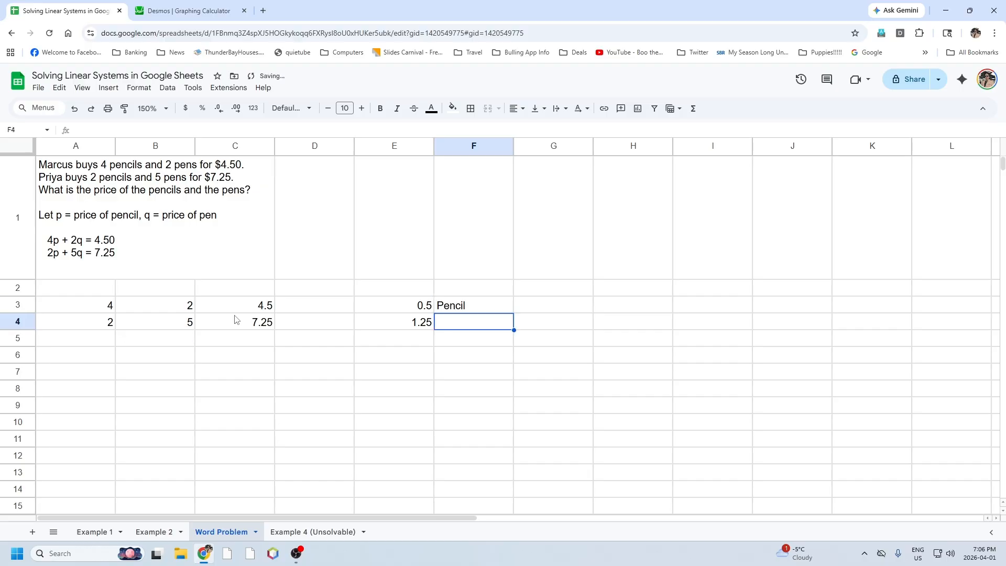
type("Pencil")
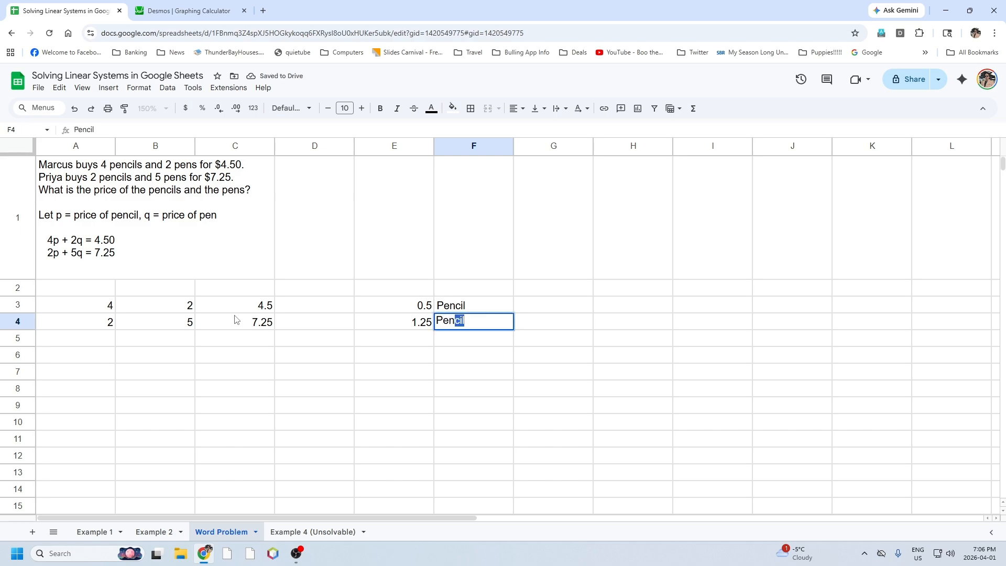
key("Return")
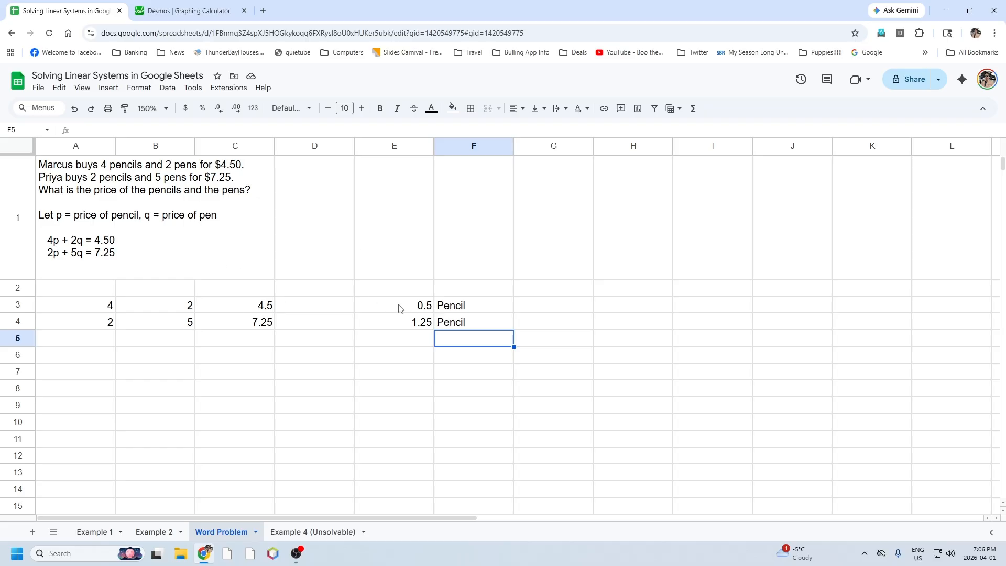
left_click(451, 324)
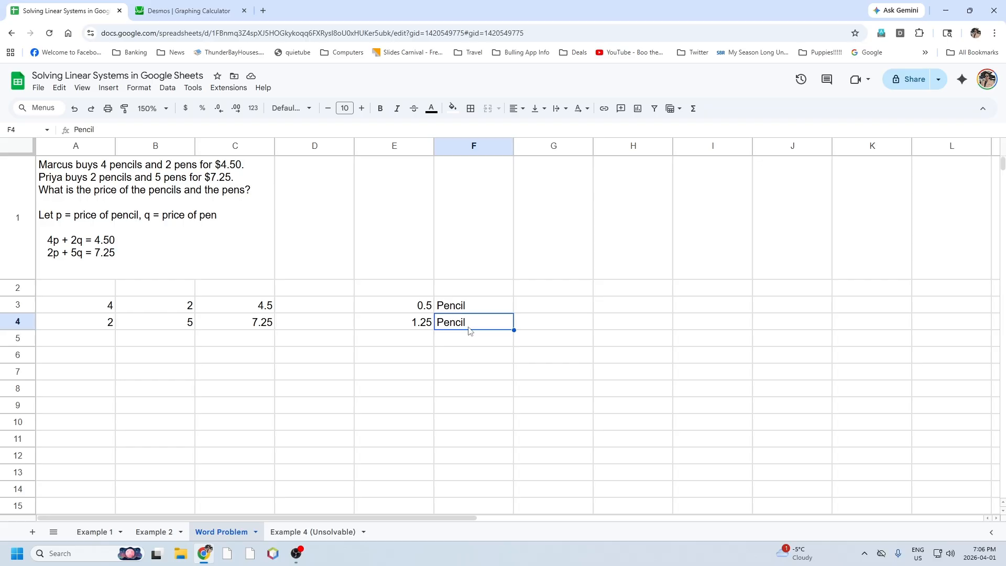
type("Pencil")
key("Return")
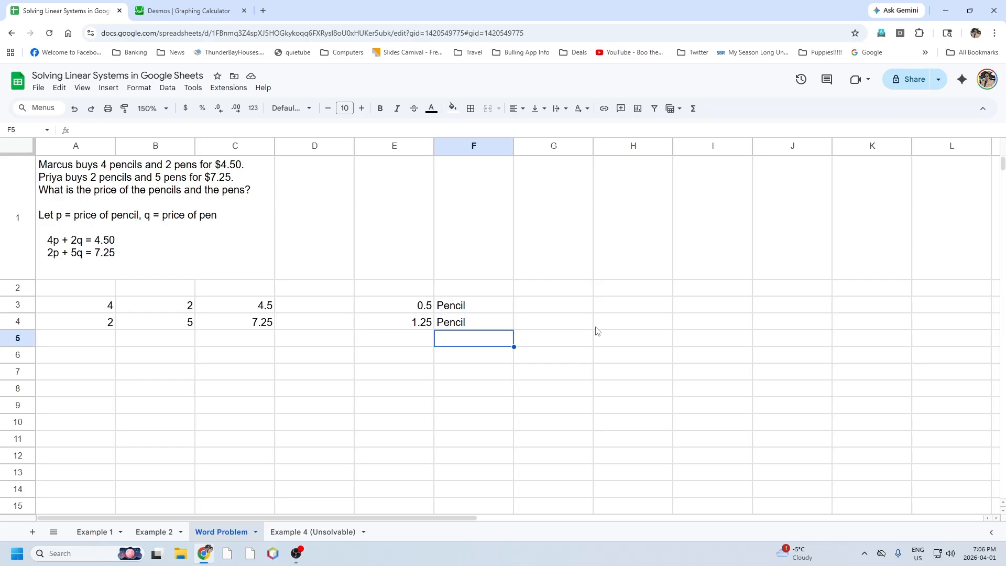
Label the second solution value with Pen in F4, without the autocompleted ending.
key("Up")
type("Pen")
key("Delete")
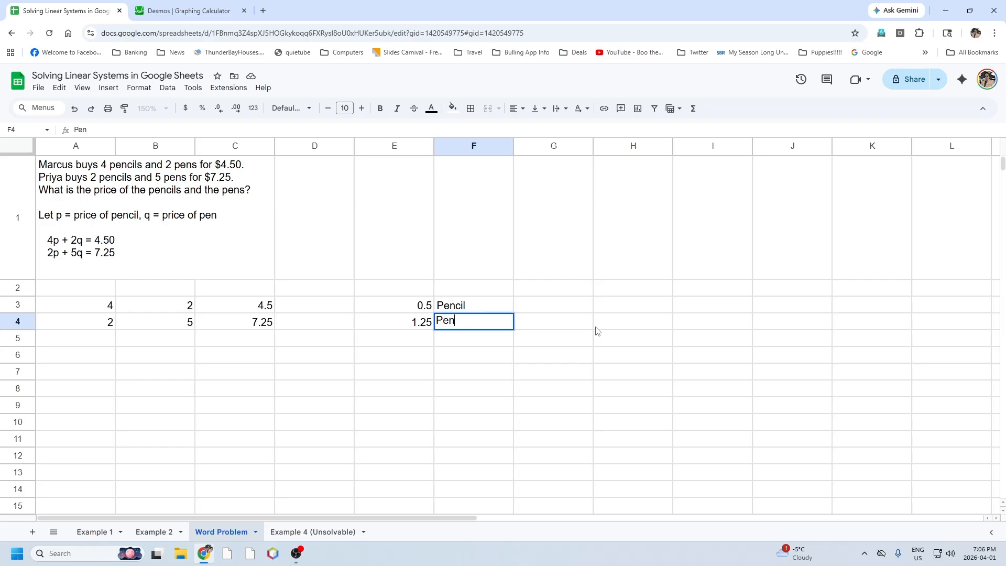
key("Return")
key("Down")
key("Left")
key("Left")
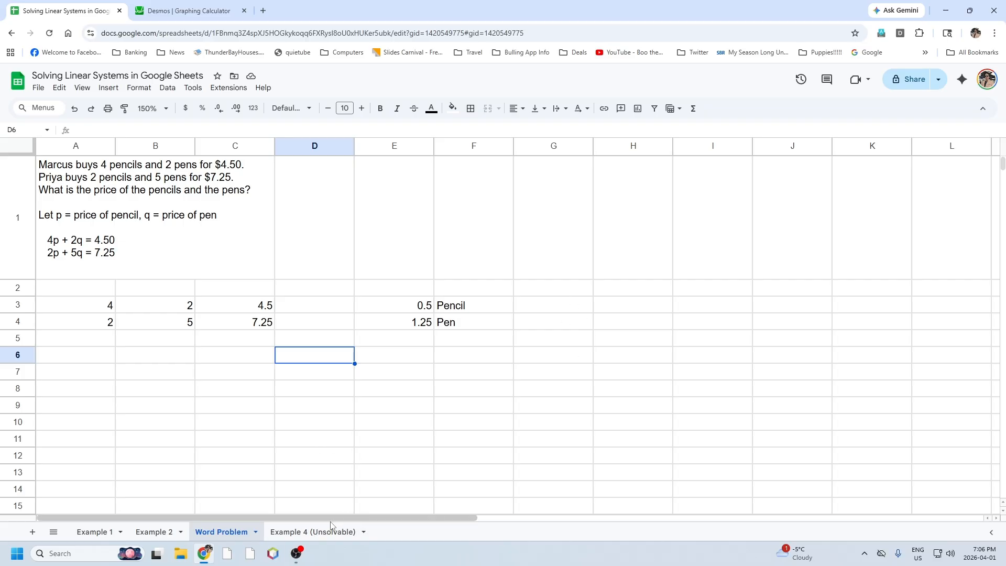
On the Example 4 (Unsolvable) sheet, enter the first equation's values 3, 1 and 7 in A2:C2.
left_click(318, 532)
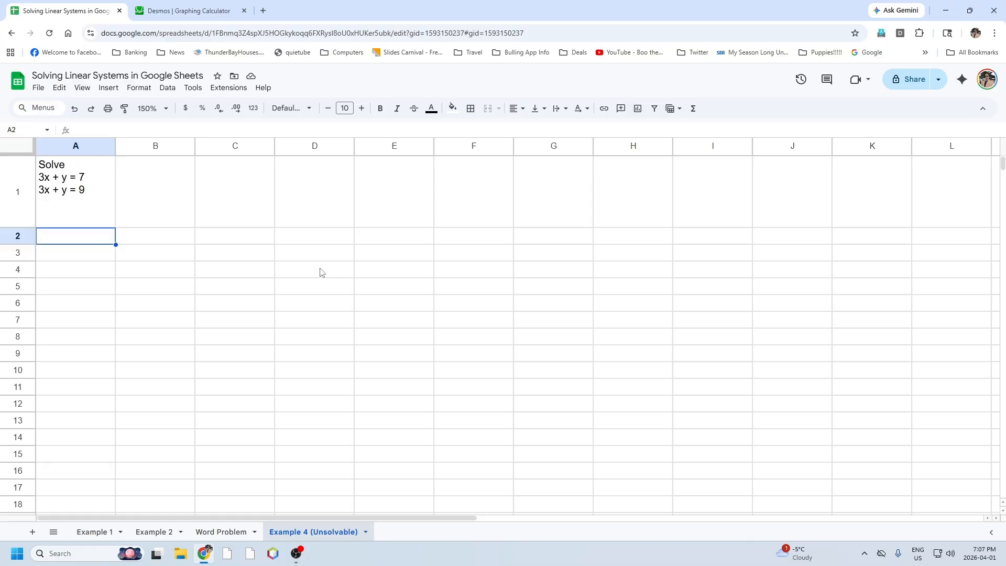
type("3")
key("Tab")
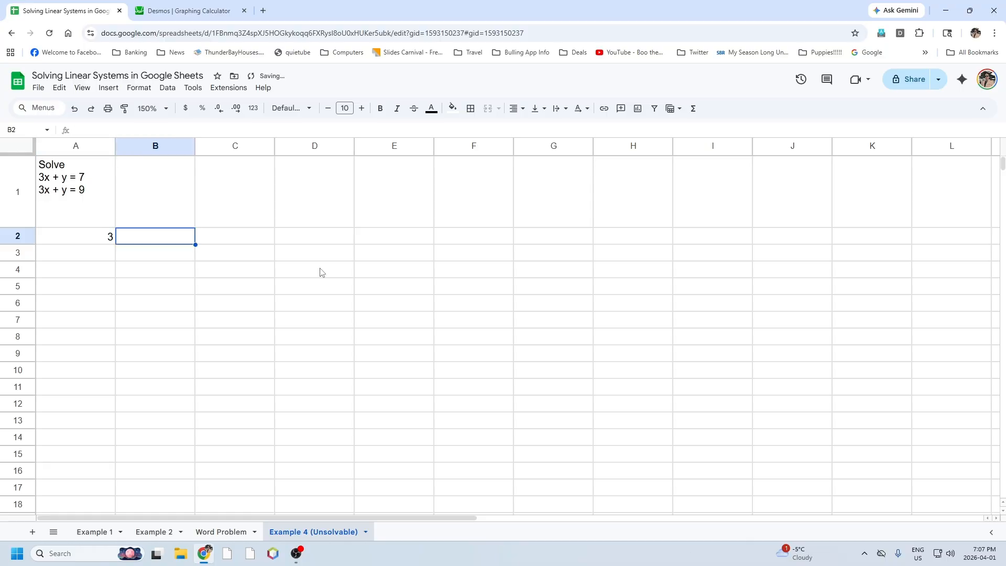
type("1")
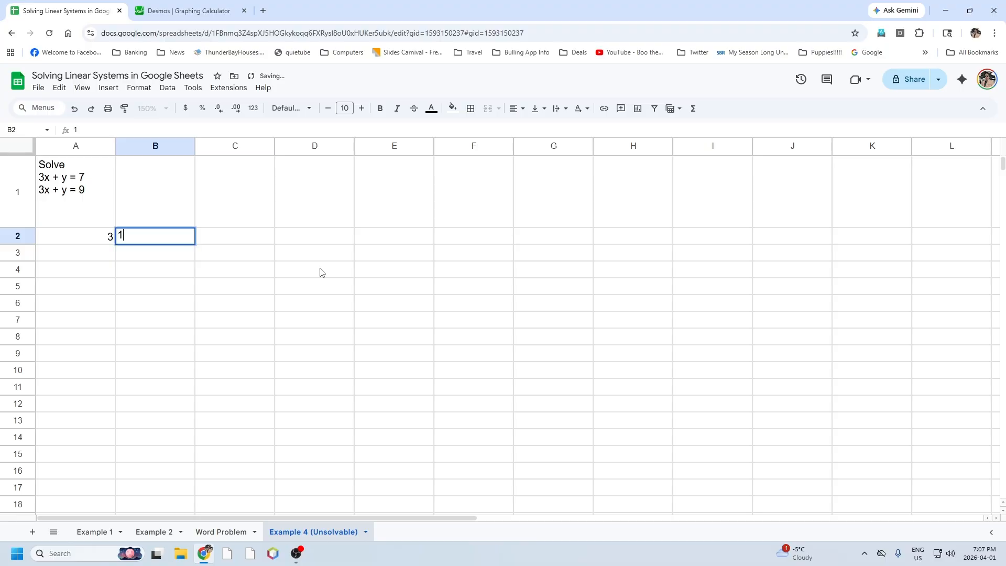
key("Tab")
type("7")
key("Return")
Enter the second equation's values 3, 1 and 9 in A3:C3.
key("Left")
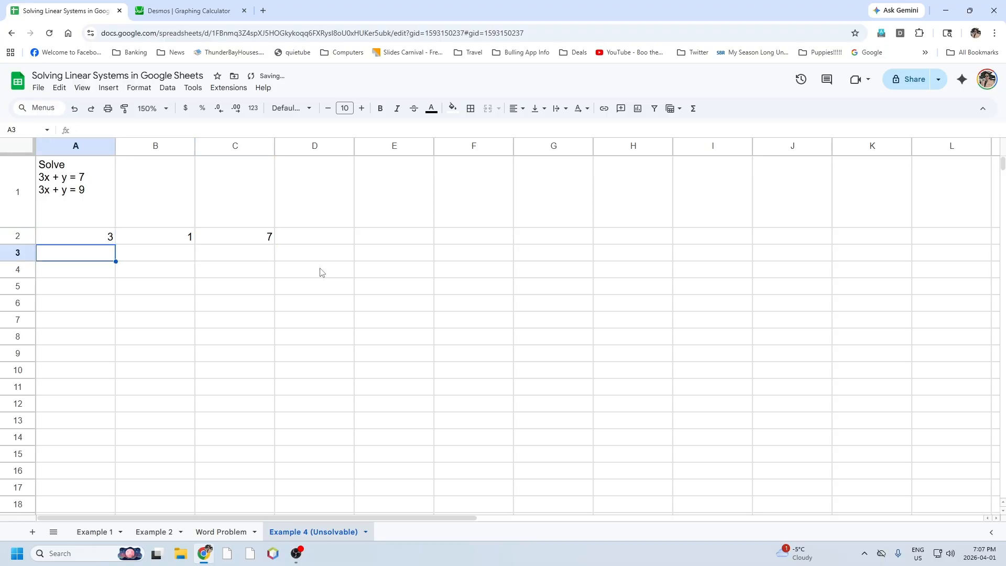
type("3")
key("Tab")
type("1")
key("Tab")
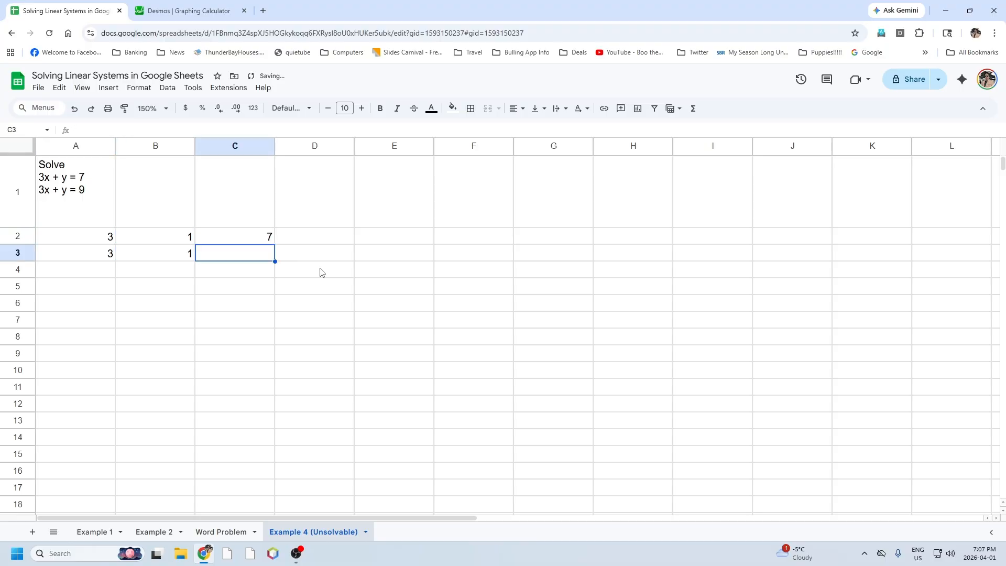
type("9")
key("Tab")
Try to solve the Example 4 system in E2:E3 with =MMULT(MINVERSE(A2:B3),C2:C3) and inspect the result in E2.
key("Right")
key("Up")
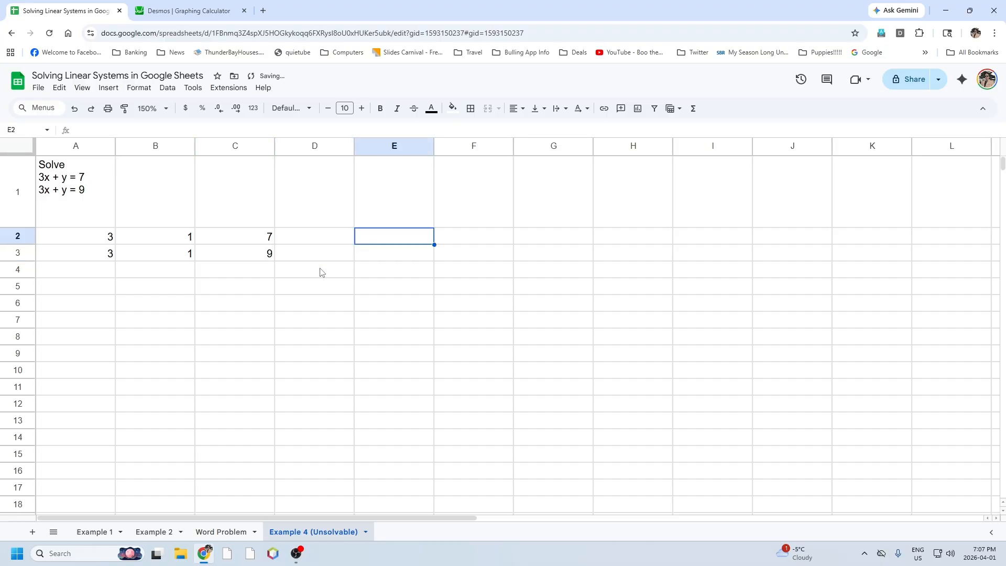
key("shift+Down")
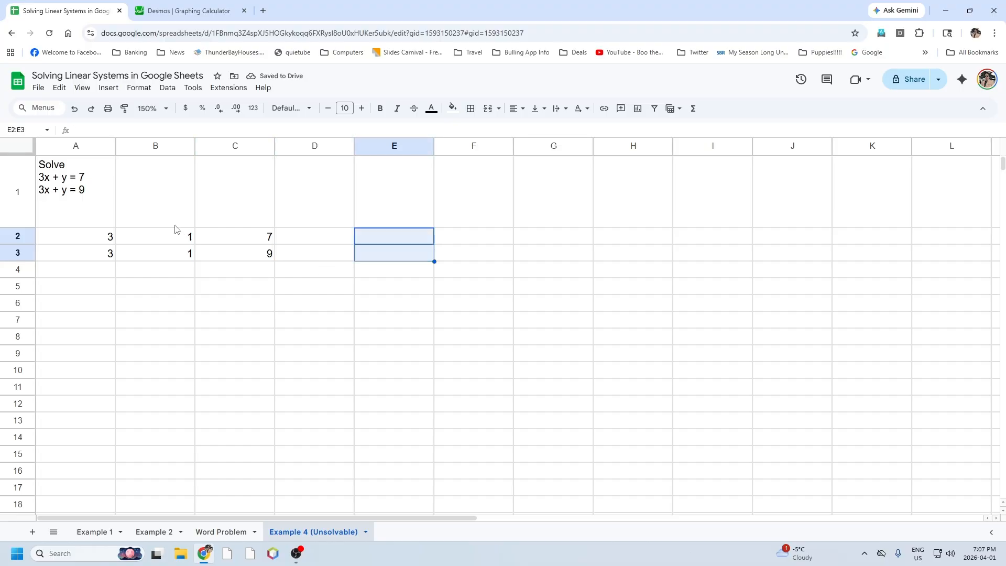
left_click(120, 130)
type("=mmu")
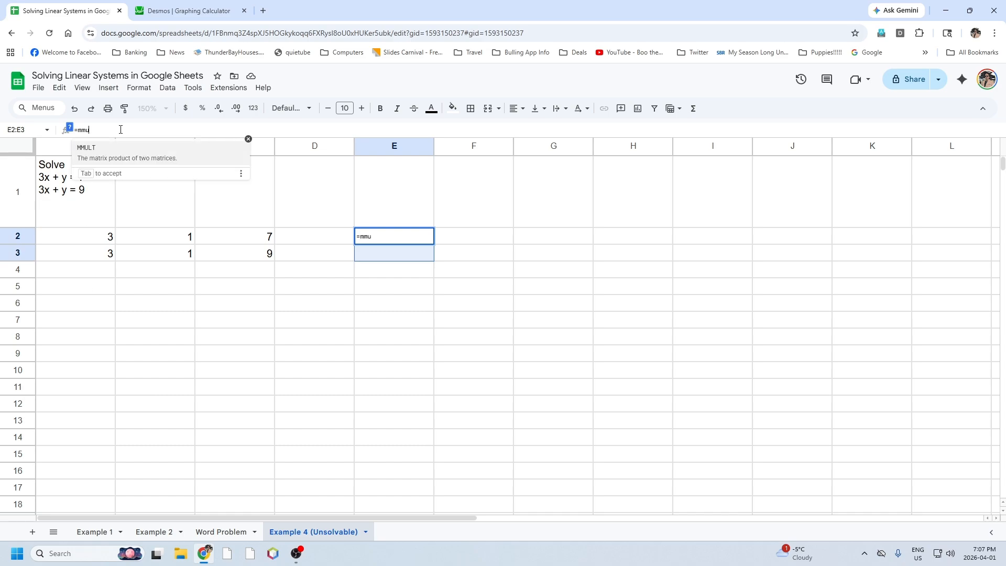
key("Tab")
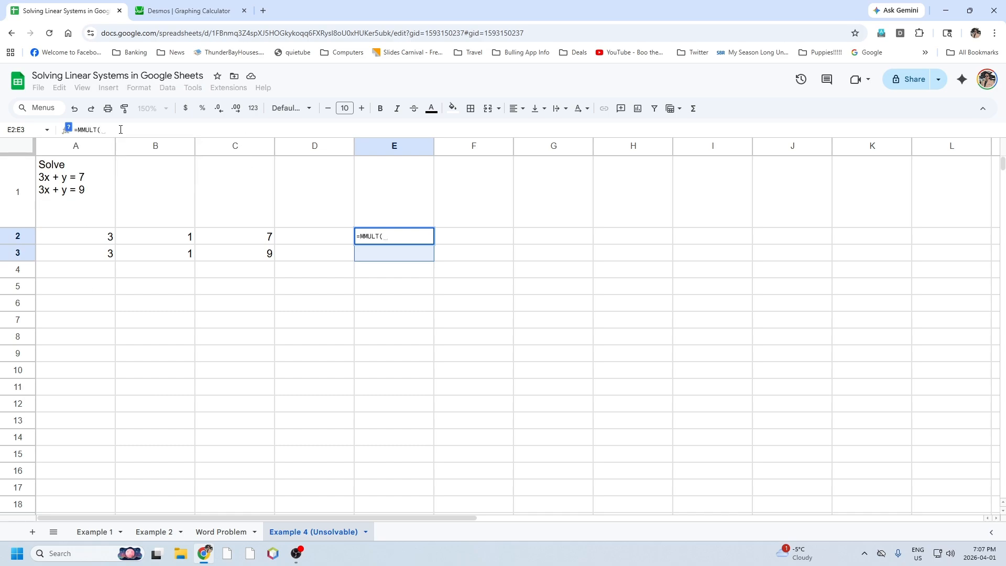
type("minv")
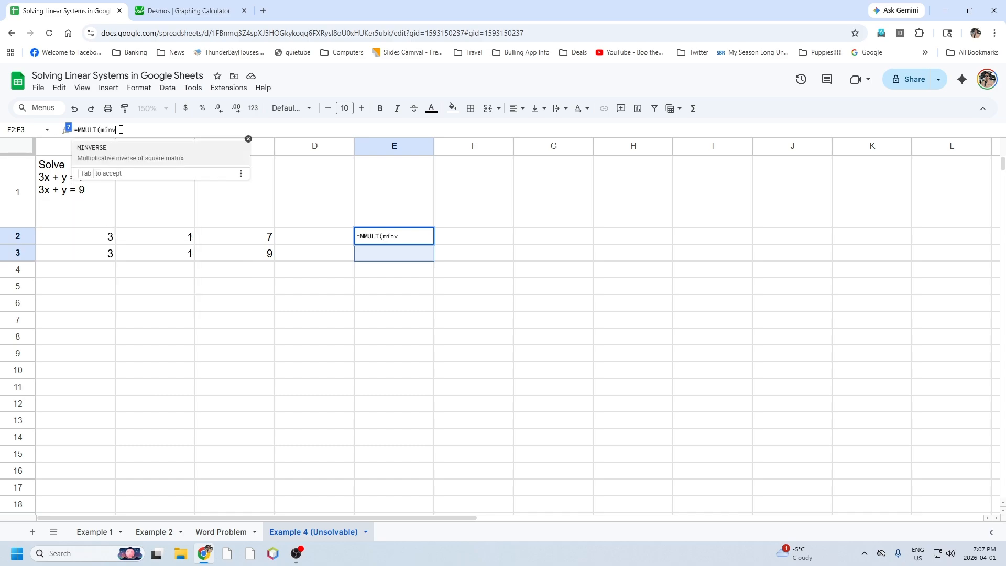
key("Tab")
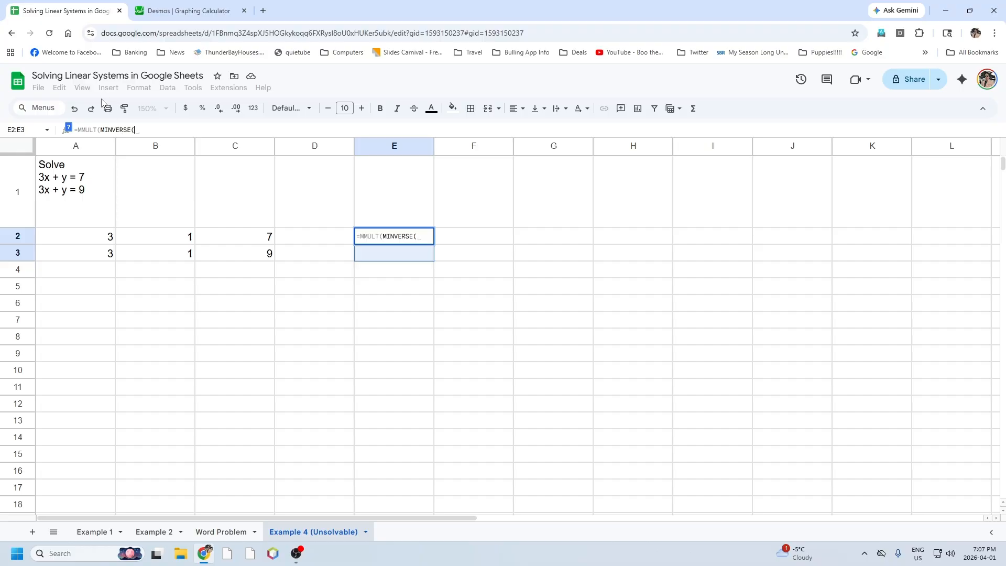
left_click_drag(99, 242, 134, 254)
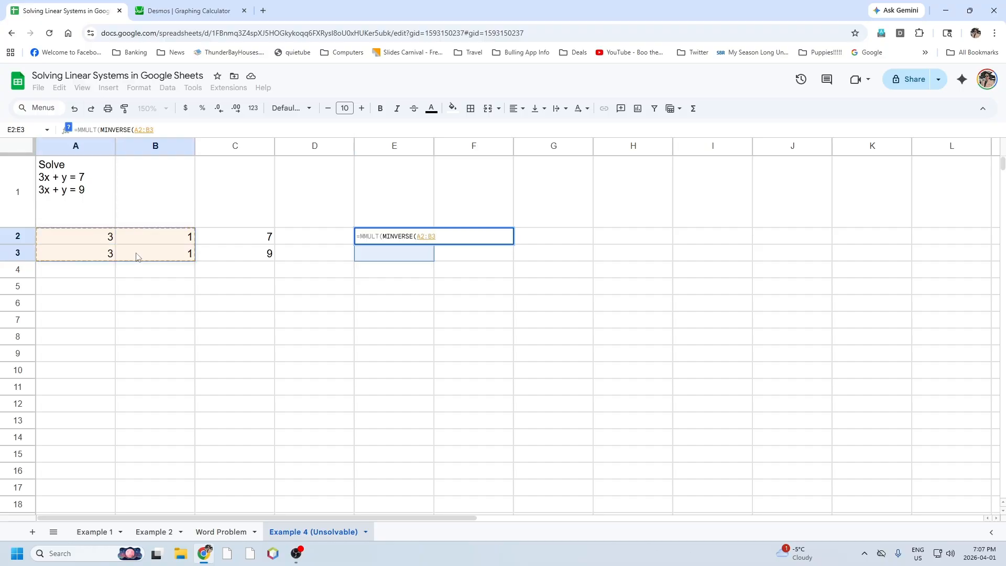
type("),")
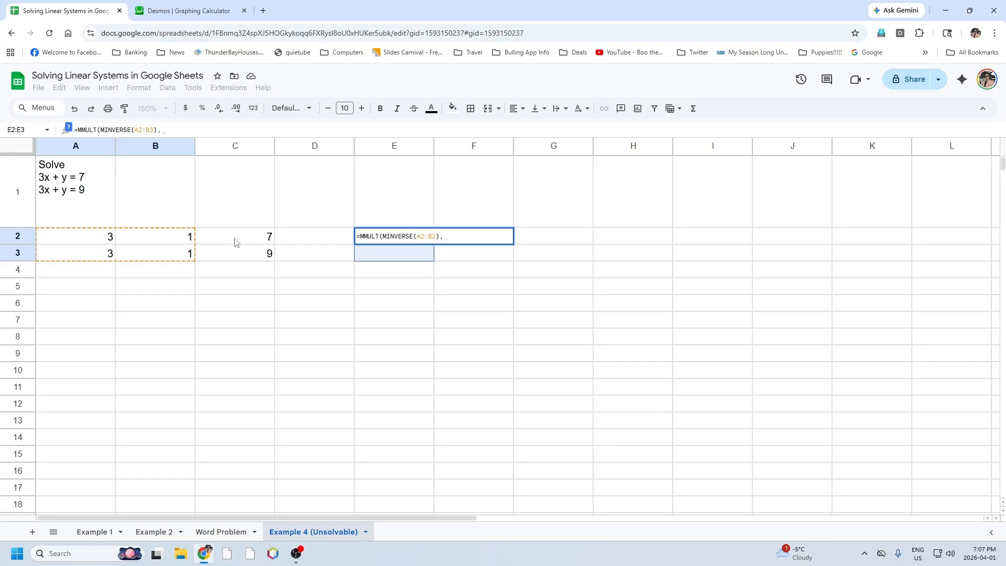
left_click_drag(235, 242, 235, 253)
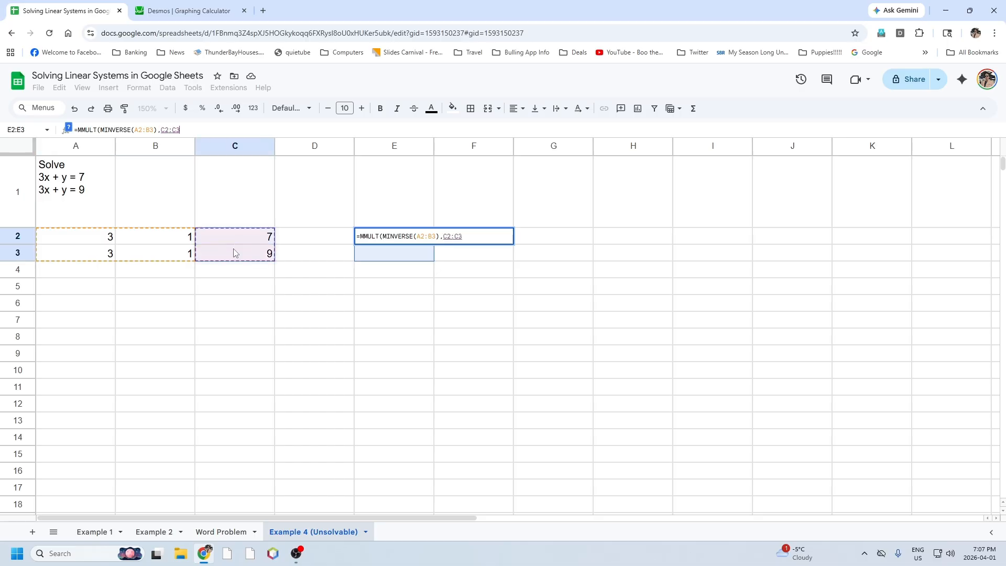
key("Return")
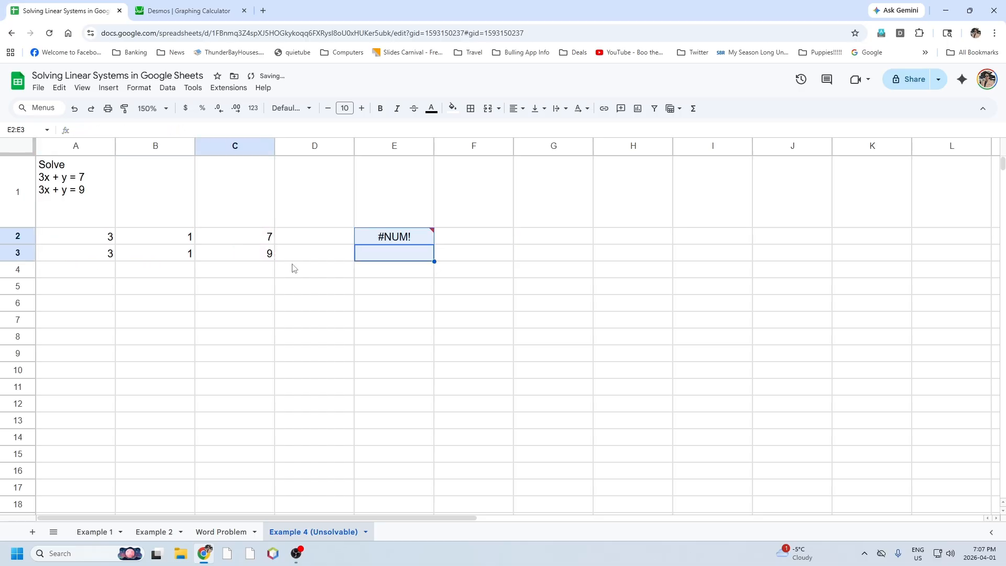
left_click(399, 241)
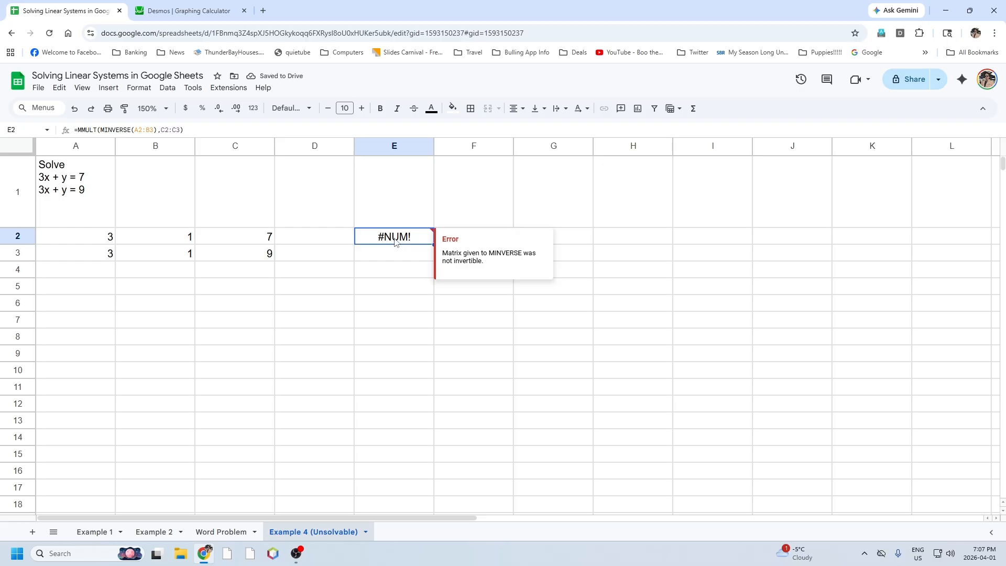